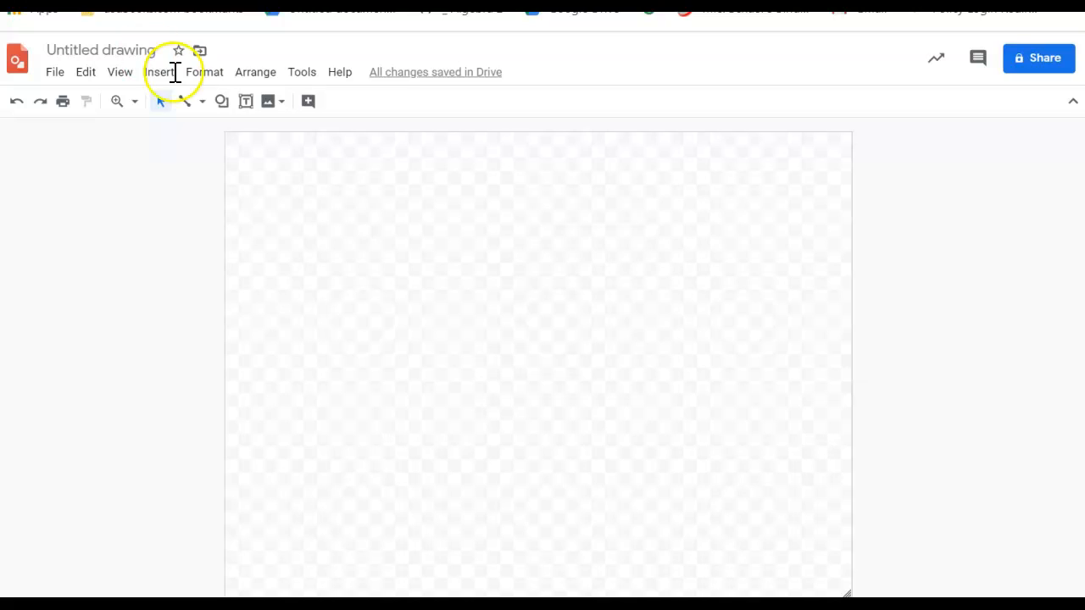
# Search the web for "graph paper" images and insert the coarse grid with darker section lines
pyautogui.click(158, 78)
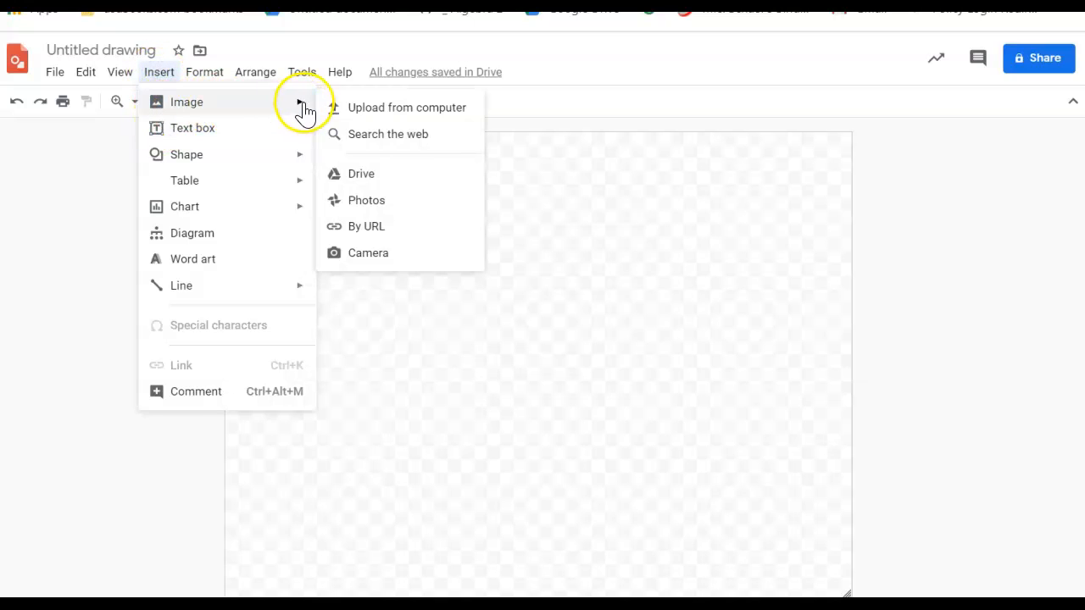
pyautogui.moveTo(292, 104)
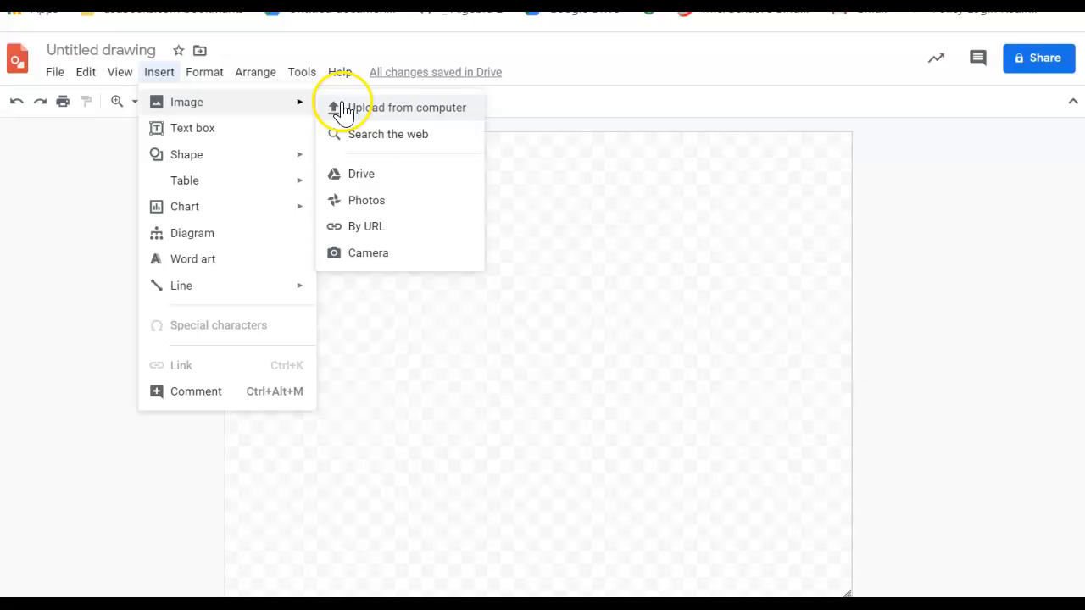
pyautogui.click(382, 138)
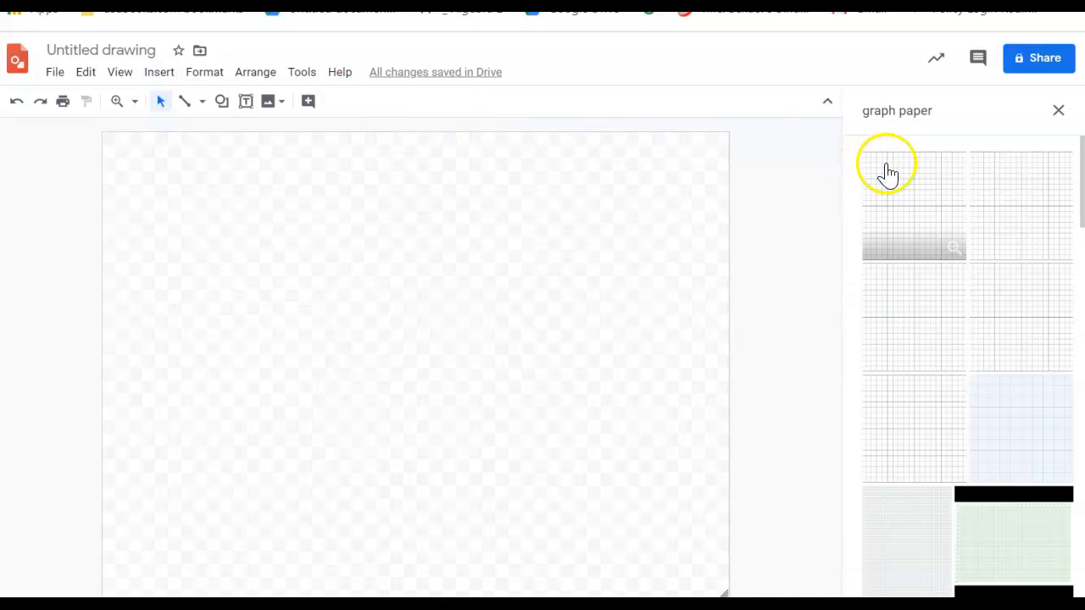
pyautogui.click(932, 110)
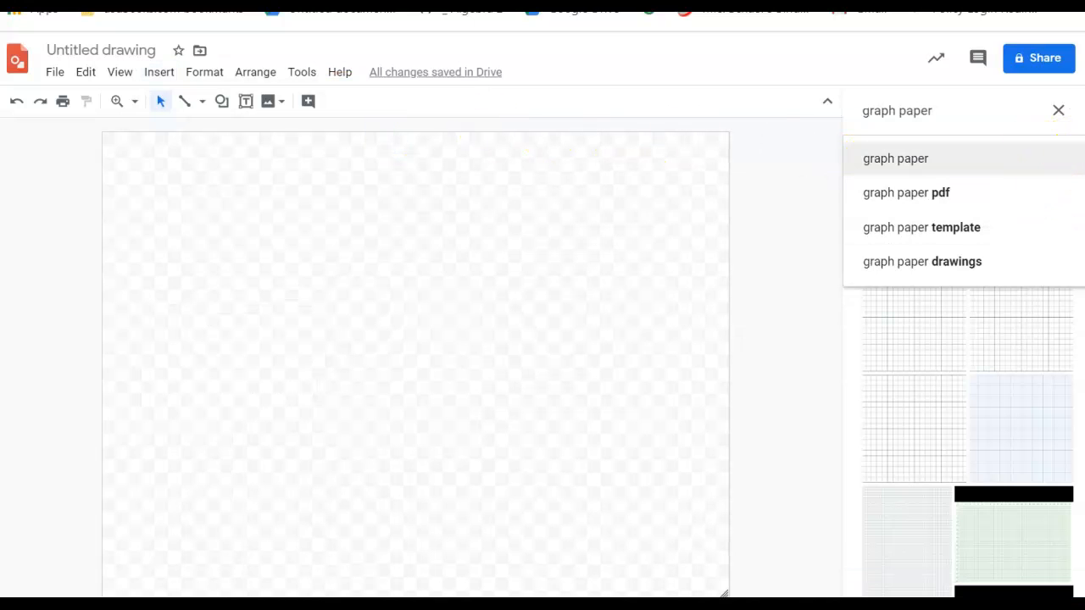
pyautogui.click(1002, 118)
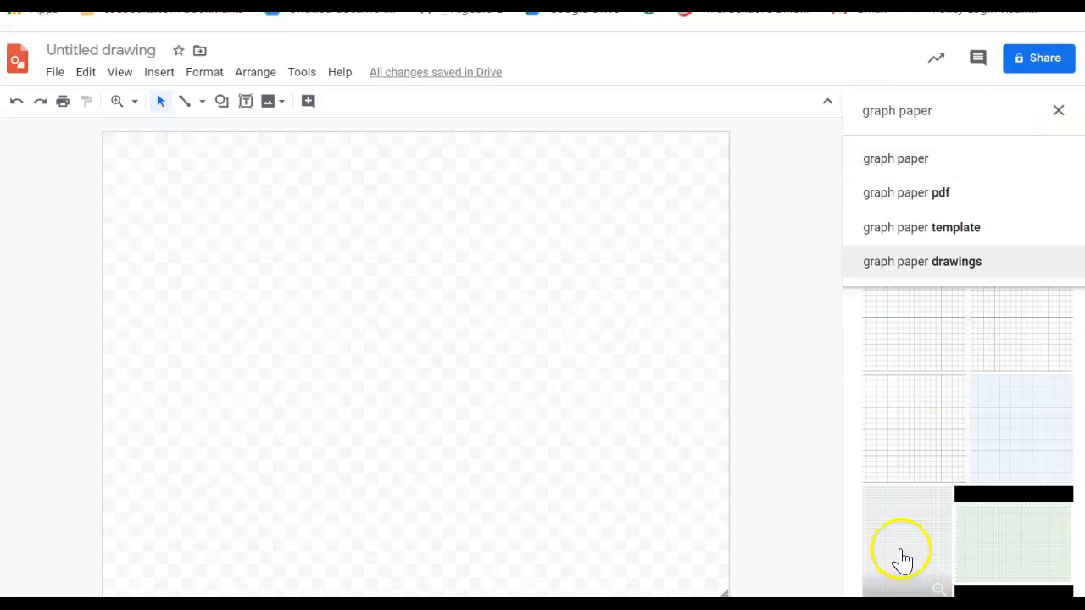
pyautogui.click(945, 330)
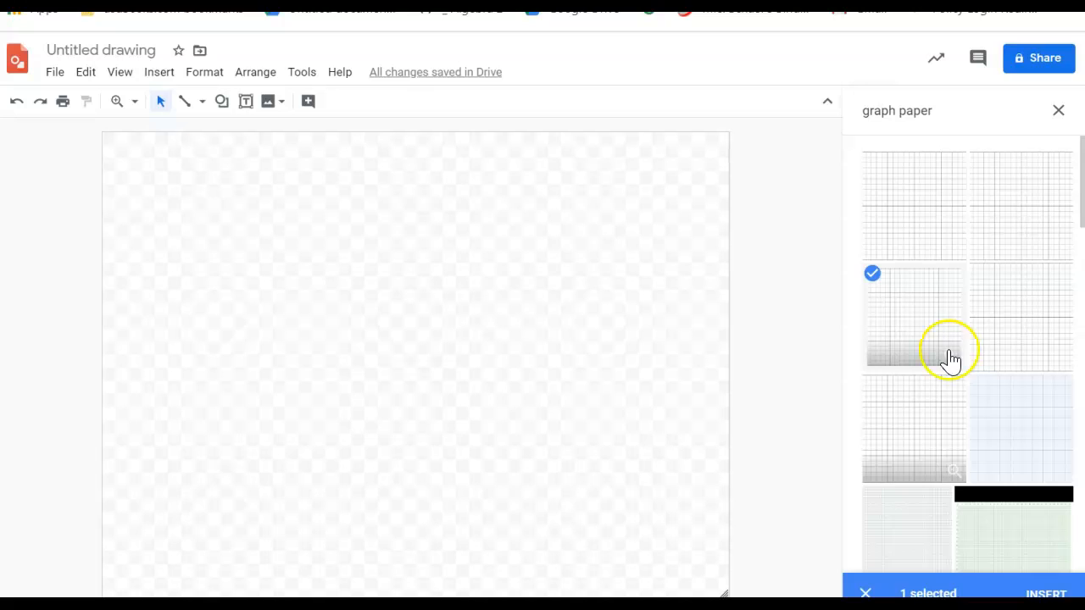
pyautogui.click(1047, 593)
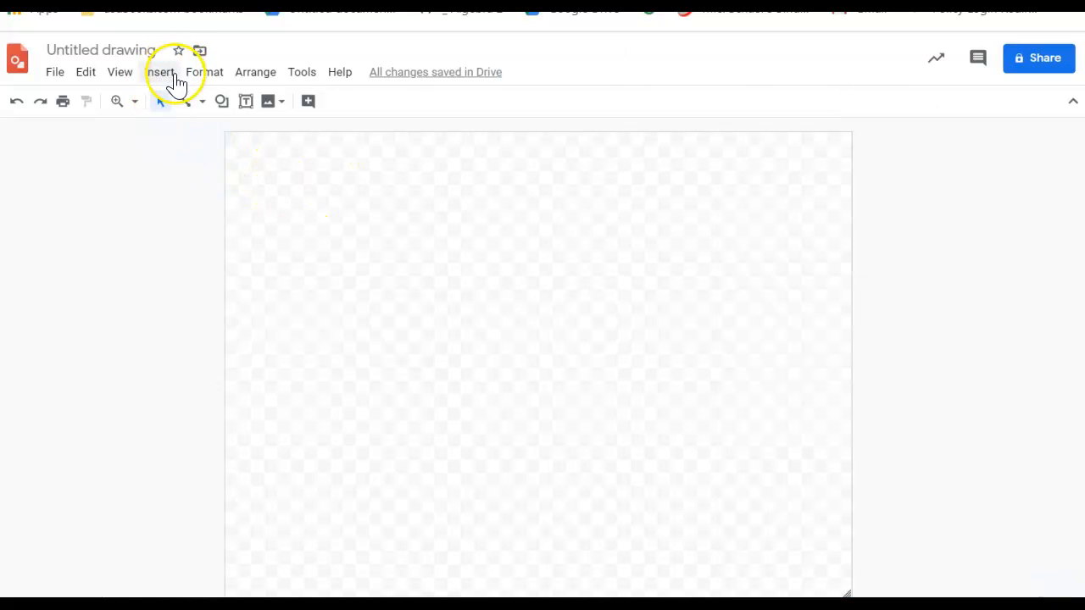
# Delete the inserted coarse graph paper image from the drawing
pyautogui.click(166, 75)
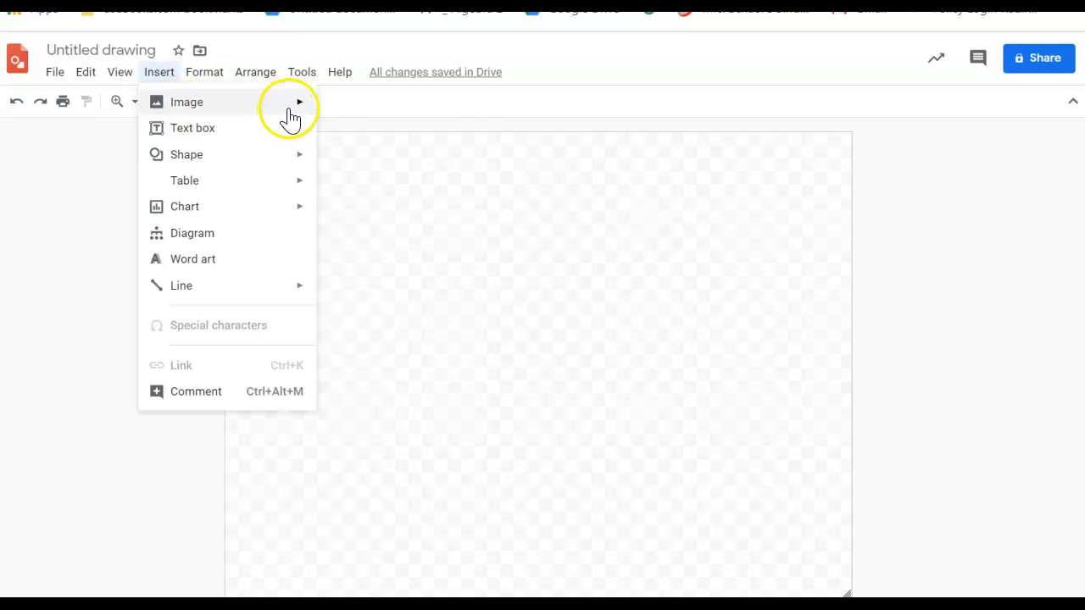
pyautogui.moveTo(288, 106)
pyautogui.click(395, 138)
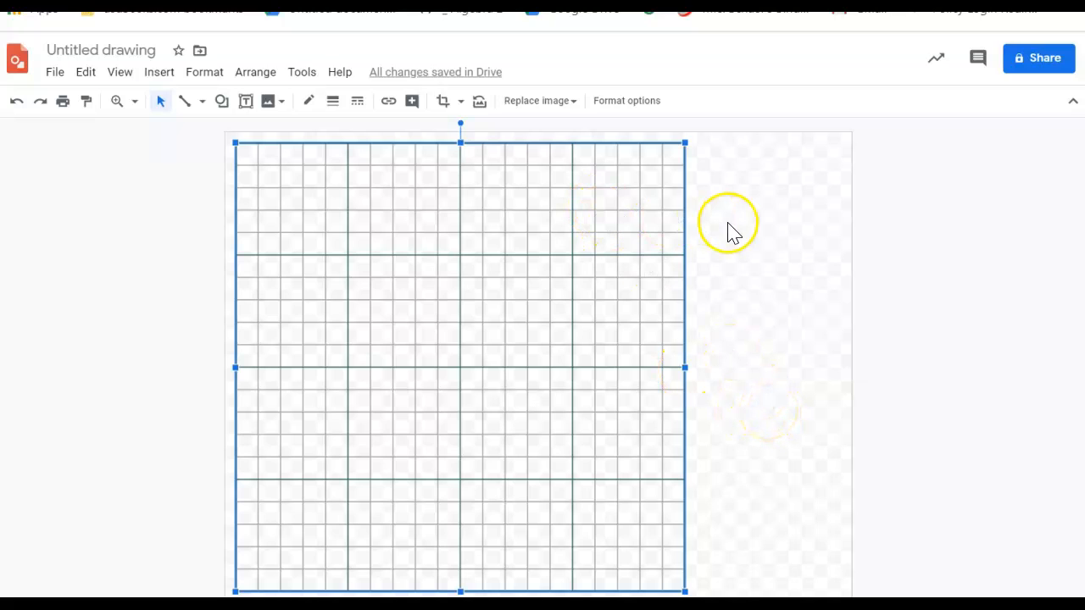
pyautogui.press('Delete')
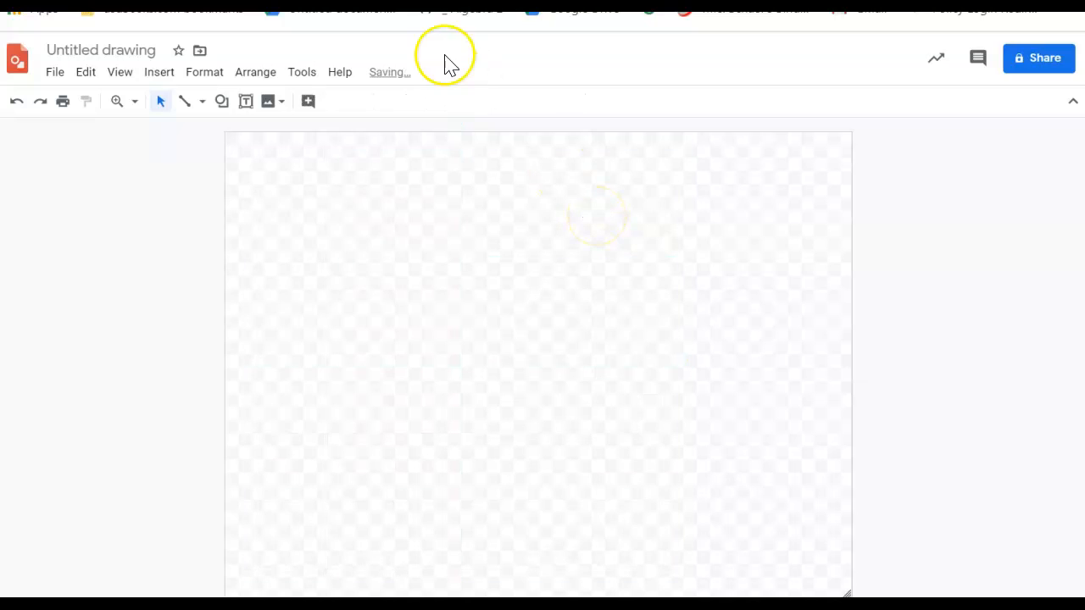
# Insert the light grey fine-grid image from the "graph paper" web search and enlarge it to cover most of the canvas width
pyautogui.click(159, 75)
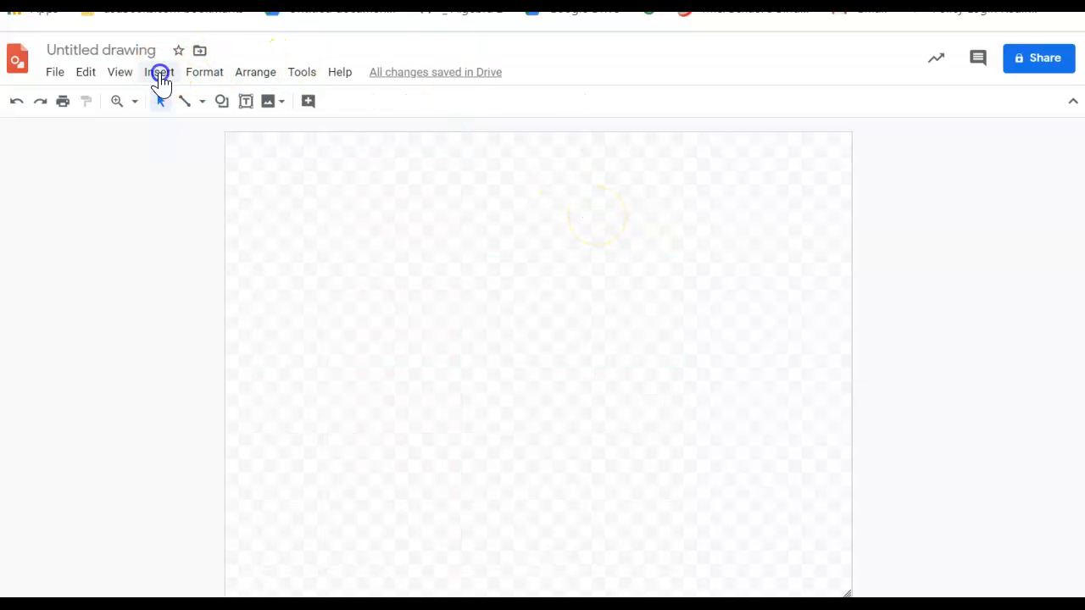
pyautogui.moveTo(225, 109)
pyautogui.click(410, 135)
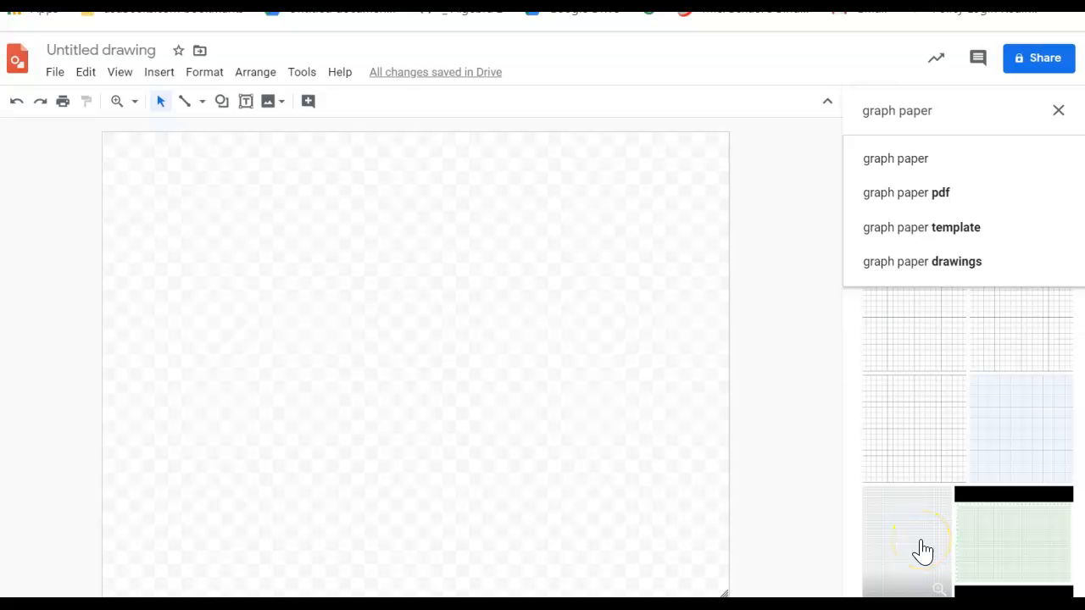
pyautogui.doubleClick(920, 542)
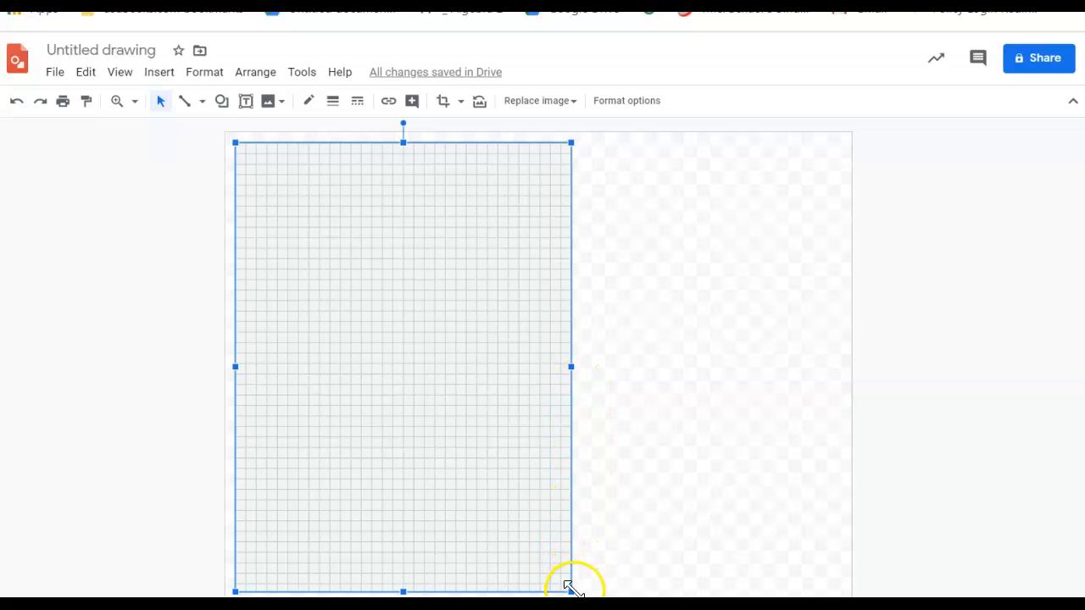
pyautogui.moveTo(570, 591); pyautogui.dragTo(779, 596)
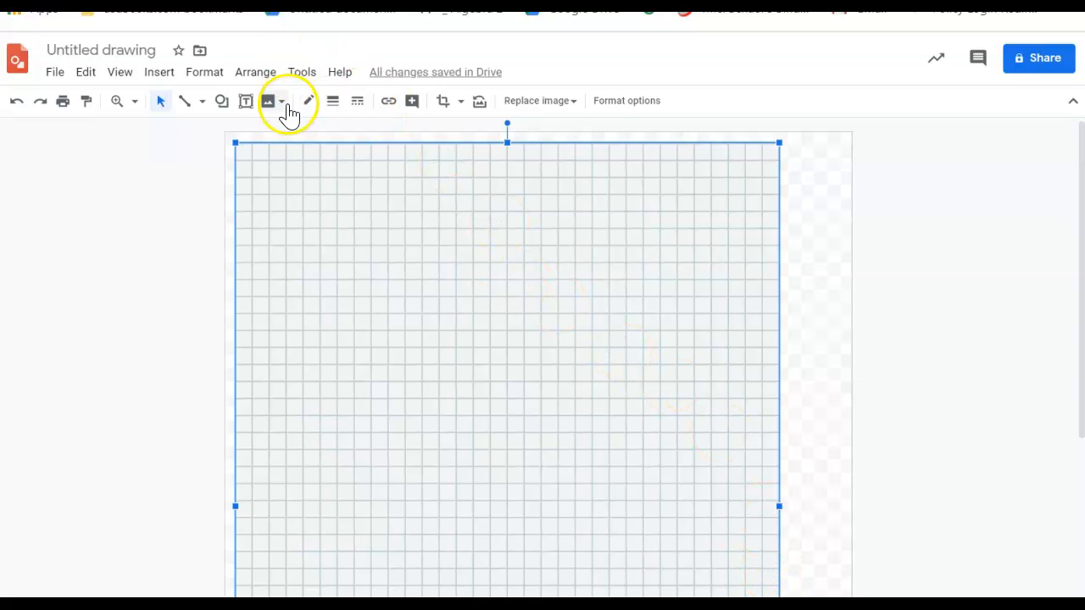
# Draw a vertical line down the middle of the graph paper and a horizontal line across it as axes, removing any stray line
pyautogui.click(187, 103)
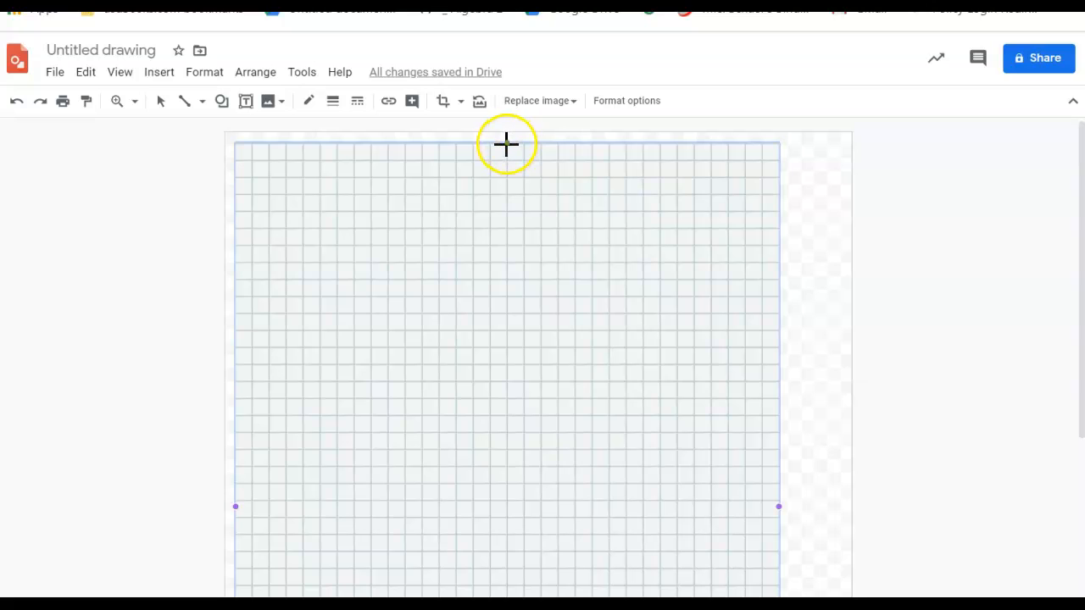
pyautogui.moveTo(503, 144); pyautogui.dragTo(506, 604)
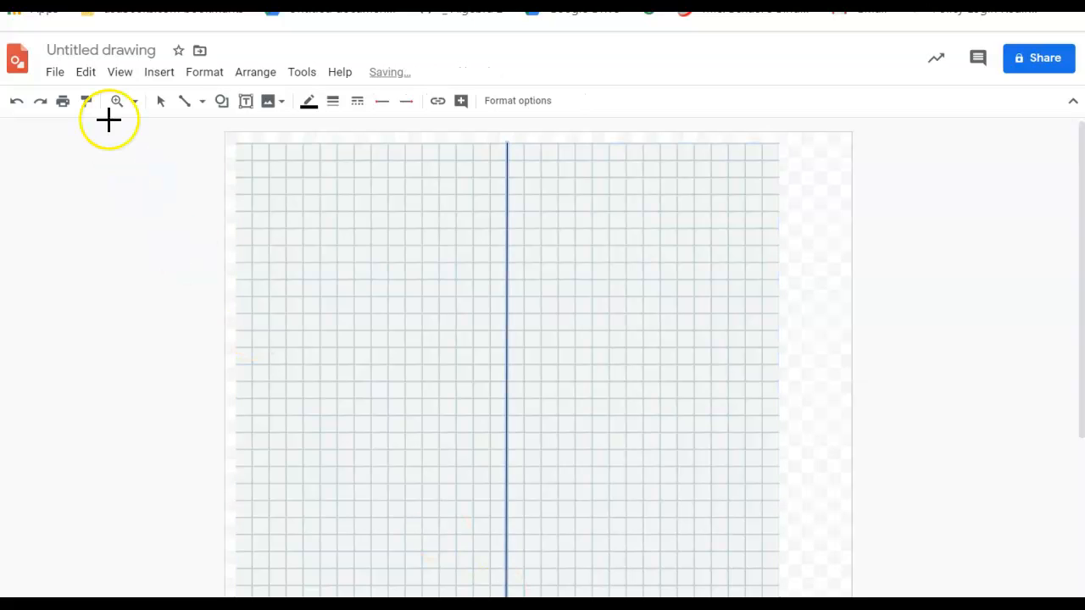
pyautogui.click(186, 101)
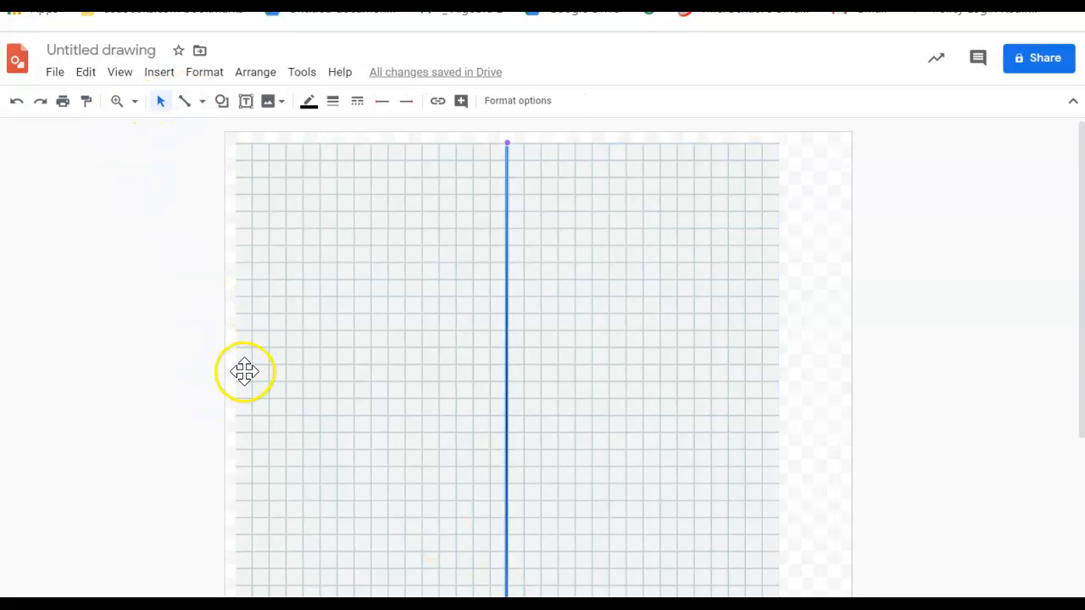
pyautogui.click(186, 103)
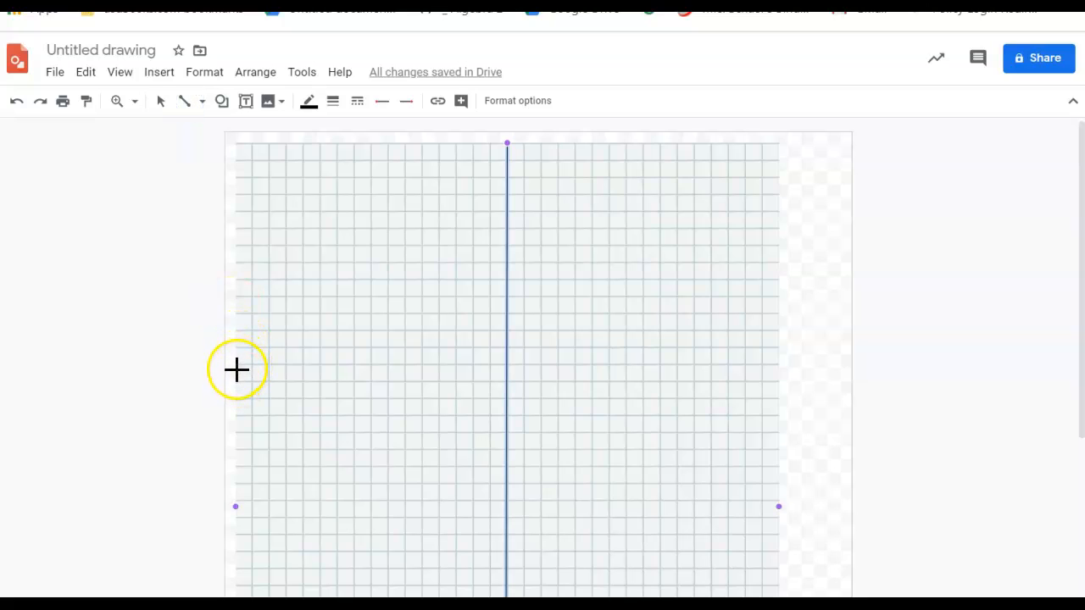
pyautogui.moveTo(236, 362); pyautogui.dragTo(783, 363)
pyautogui.click(835, 356)
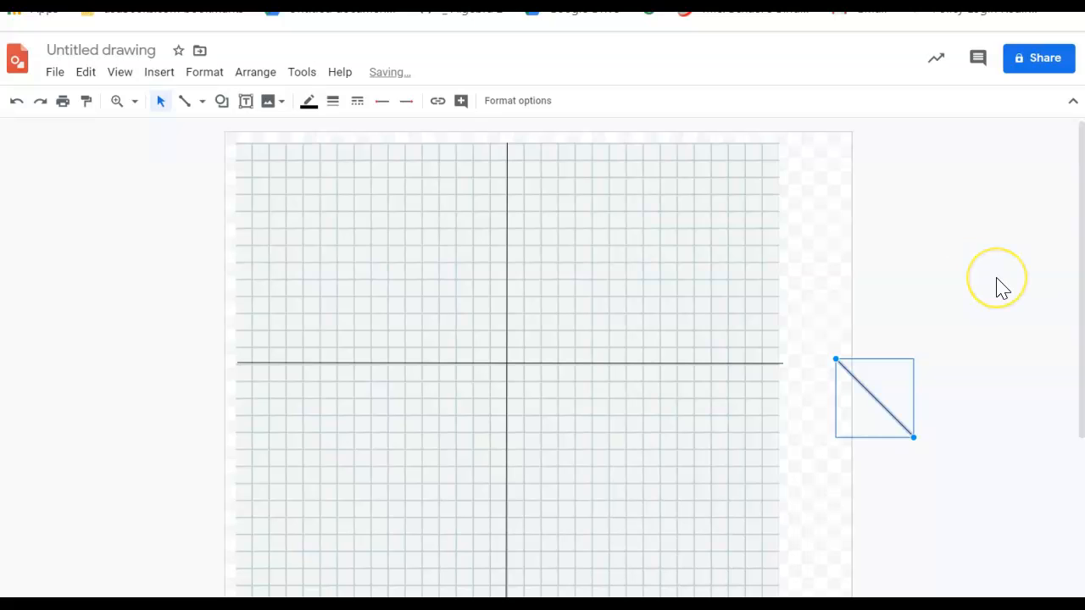
pyautogui.press('Delete')
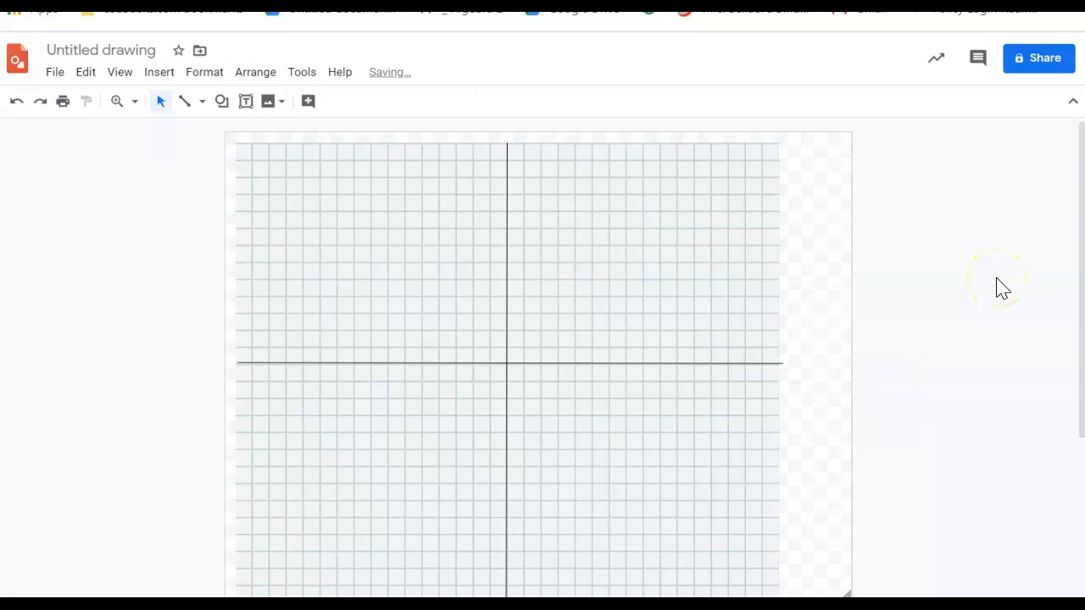
# Place a tiny circle in the upper-right quadrant of the graph and fill it with solid red
pyautogui.click(221, 100)
pyautogui.moveTo(275, 135)
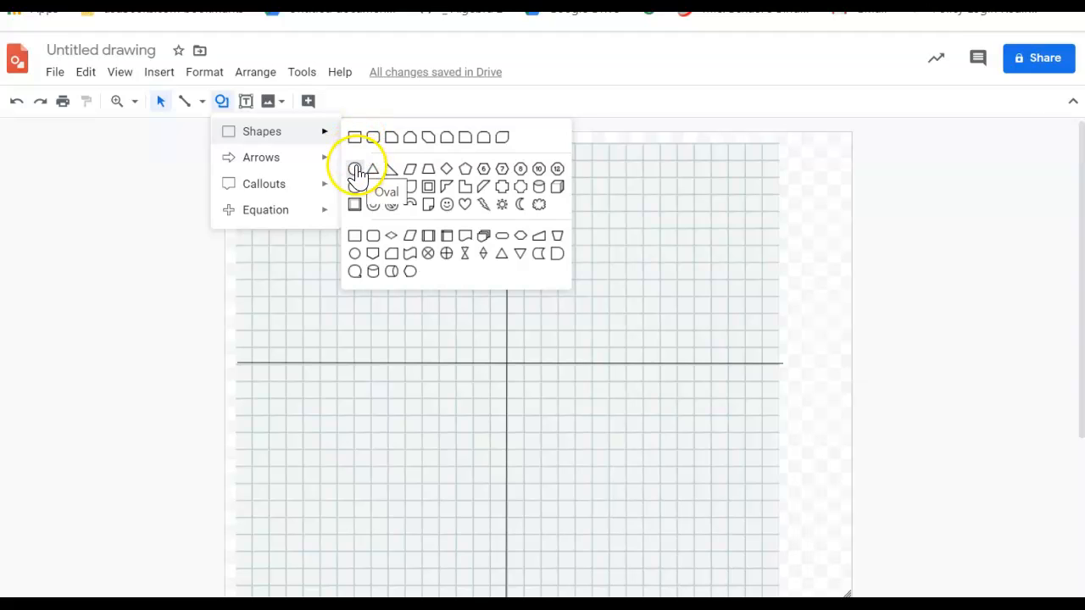
pyautogui.click(357, 253)
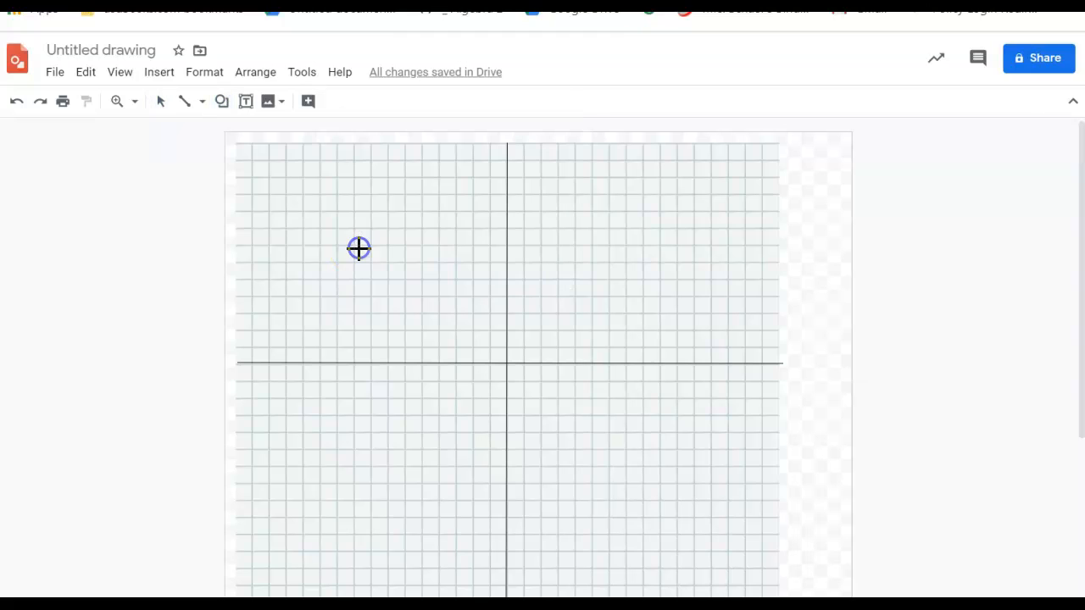
pyautogui.click(575, 210)
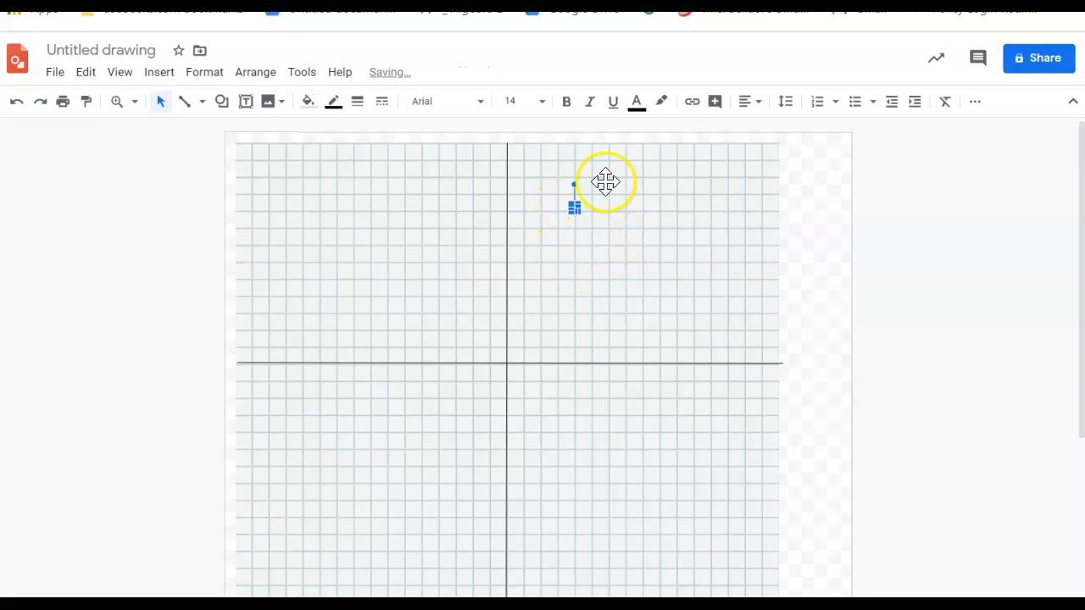
pyautogui.click(307, 104)
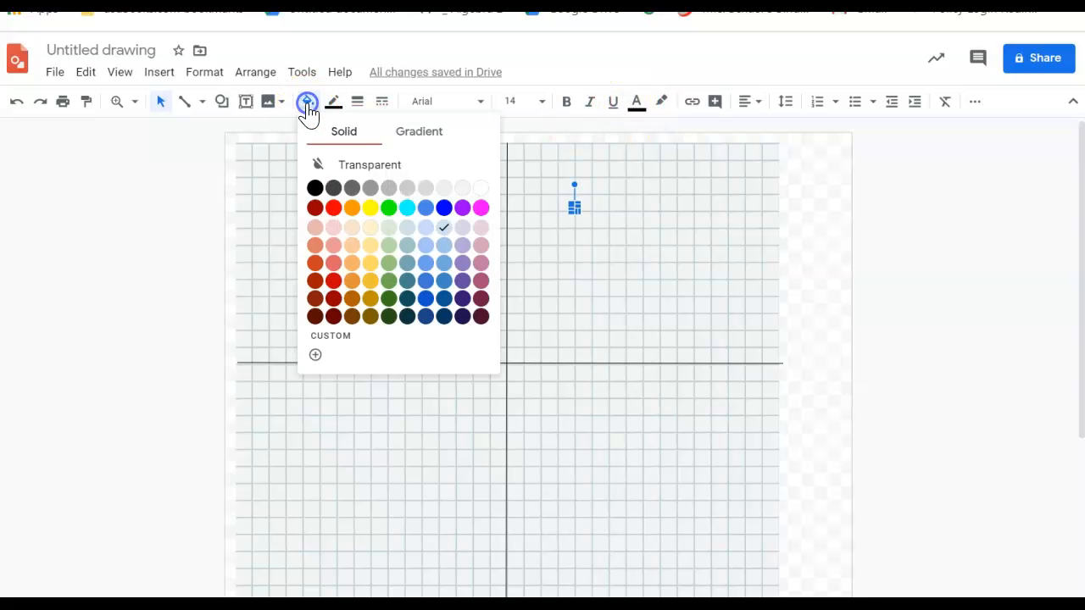
pyautogui.click(334, 209)
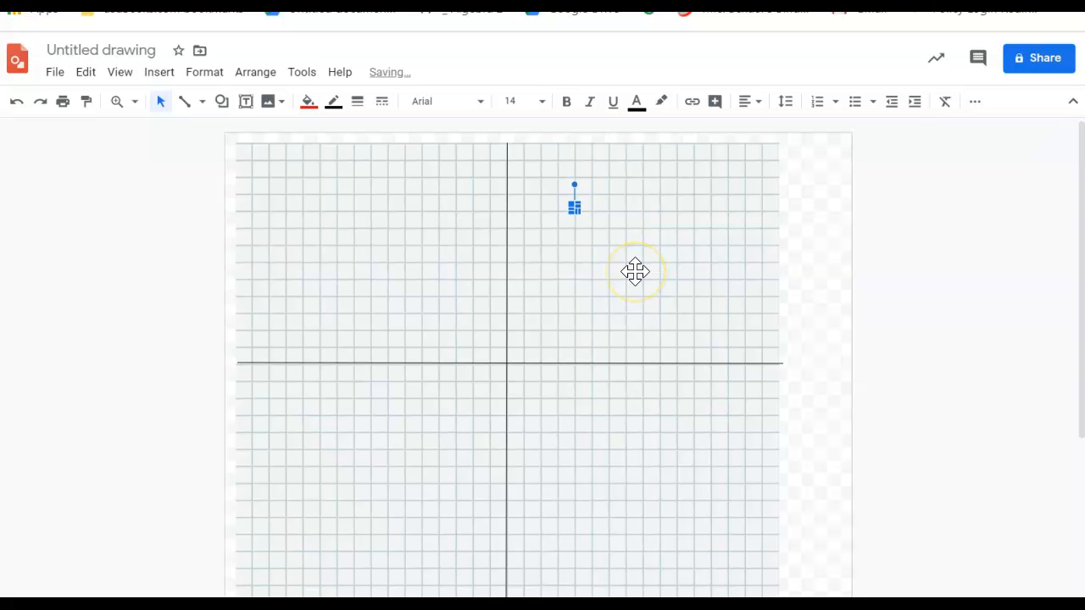
# Duplicate the red dot seven times
pyautogui.hotkey('ctrl', 'd')
pyautogui.hotkey('ctrl', 'd')
pyautogui.hotkey('ctrl', 'd')
pyautogui.hotkey('ctrl', 'd')
pyautogui.hotkey('ctrl', 'd')
pyautogui.hotkey('ctrl', 'd')
pyautogui.hotkey('ctrl', 'd')
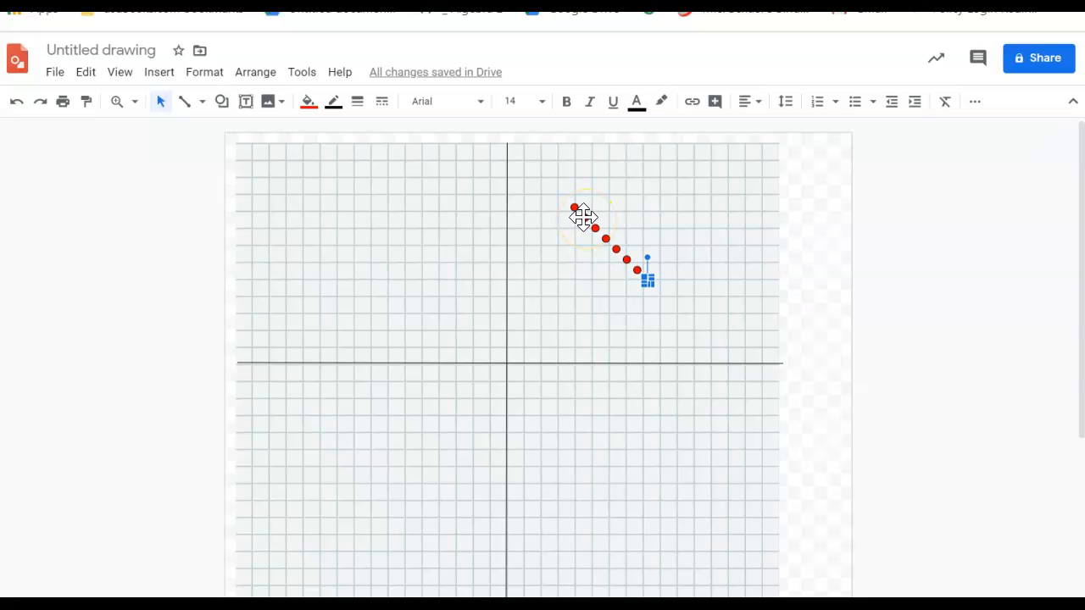
# Move four duplicate dots into a near-square beside the vertical axis, with the lower two on the horizontal axis
pyautogui.moveTo(586, 218); pyautogui.dragTo(524, 267)
pyautogui.moveTo(597, 227); pyautogui.dragTo(524, 363)
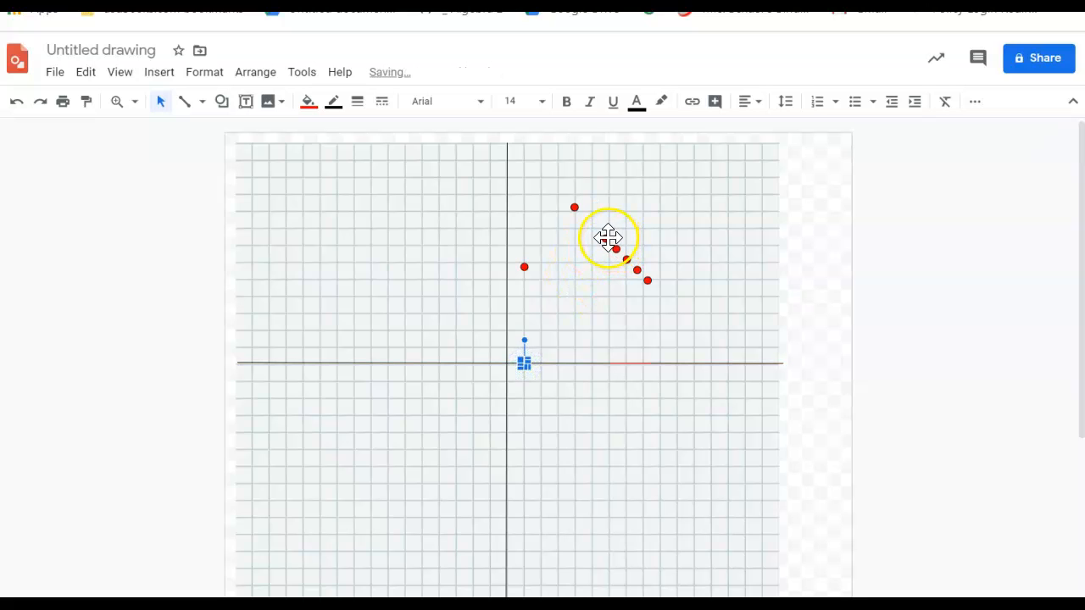
pyautogui.moveTo(608, 238); pyautogui.dragTo(612, 361)
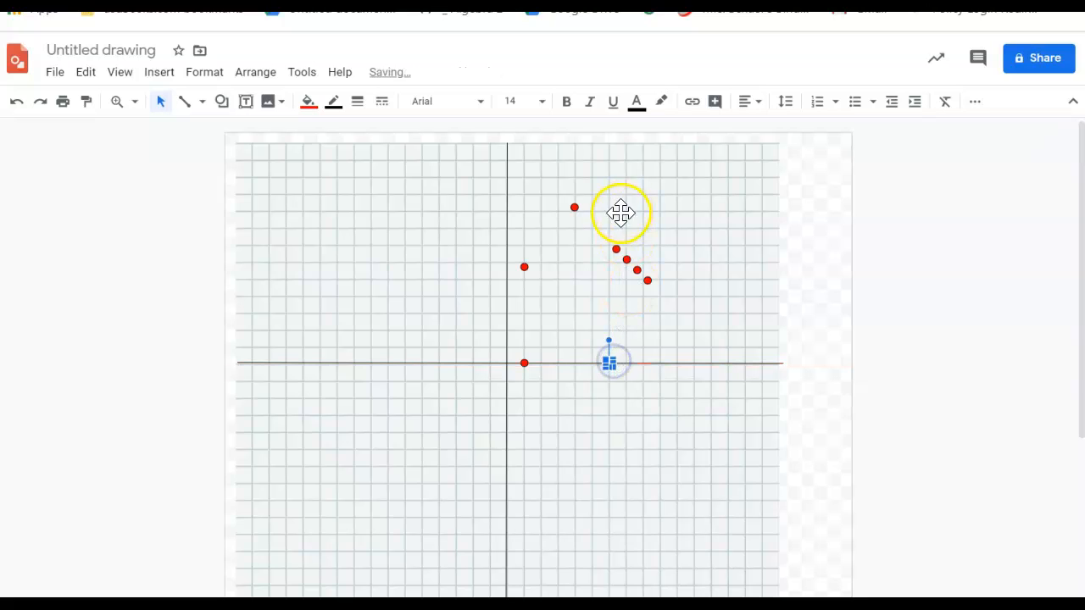
pyautogui.moveTo(617, 249); pyautogui.dragTo(609, 261)
# Move the remaining three duplicates up and to the right of the near-square as the offset back corners of a box
pyautogui.click(626, 258)
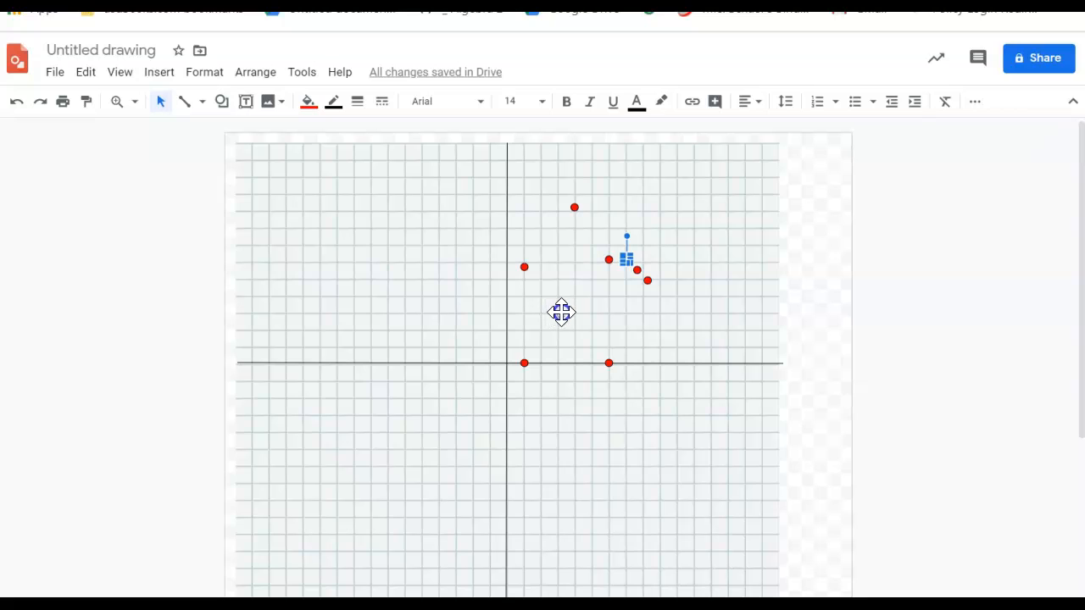
pyautogui.moveTo(557, 313); pyautogui.dragTo(557, 314)
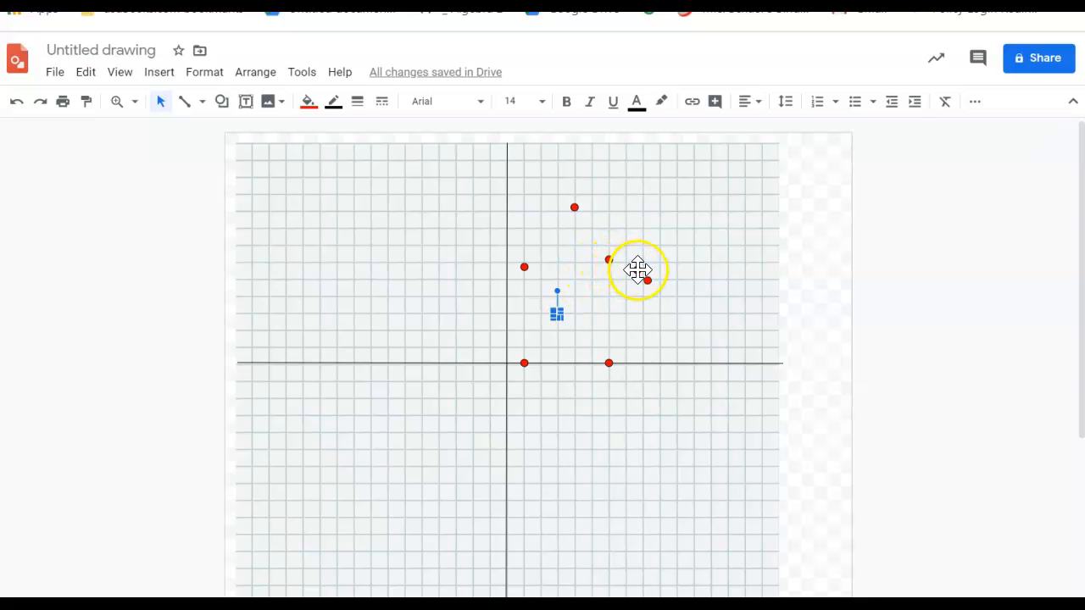
pyautogui.moveTo(640, 269); pyautogui.dragTo(656, 180)
pyautogui.moveTo(649, 280); pyautogui.dragTo(705, 255)
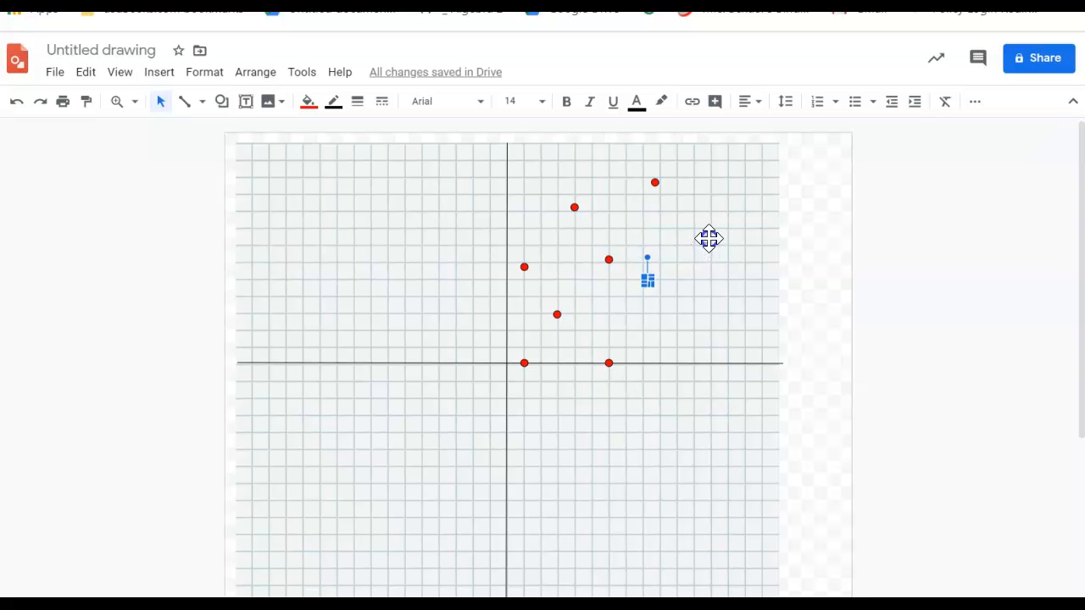
pyautogui.moveTo(711, 230); pyautogui.dragTo(710, 230)
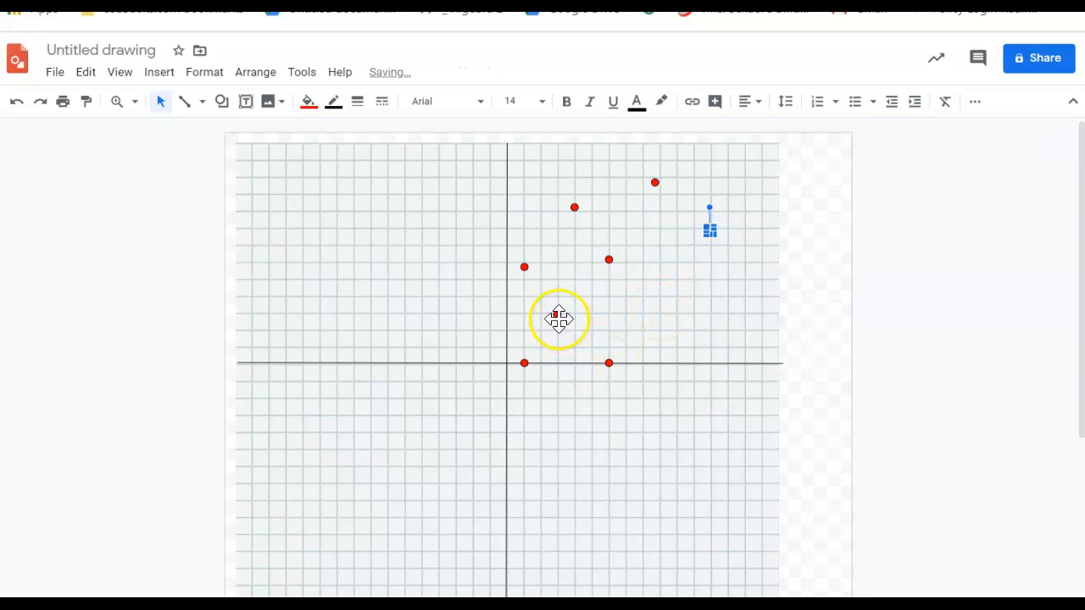
pyautogui.moveTo(557, 316); pyautogui.dragTo(711, 323)
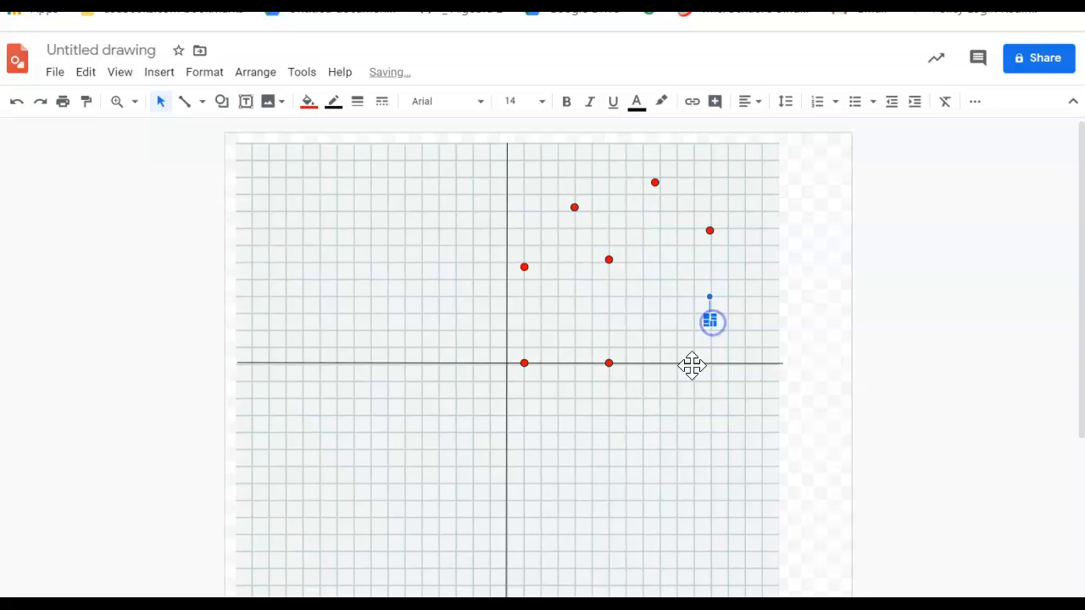
pyautogui.click(644, 464)
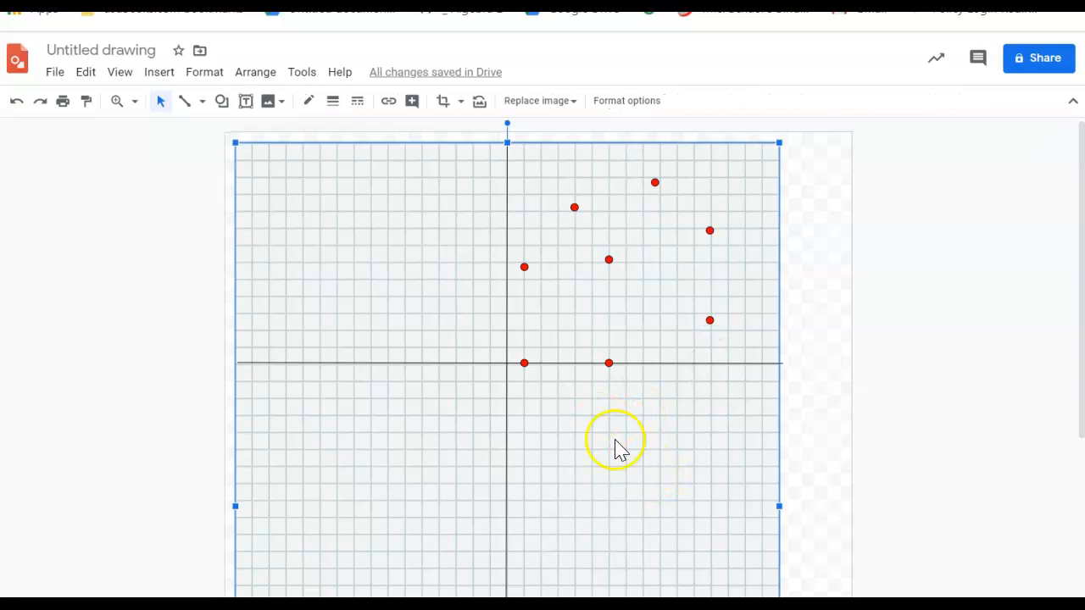
# Draw a straight line joining the upper two dots of the near-square
pyautogui.click(187, 102)
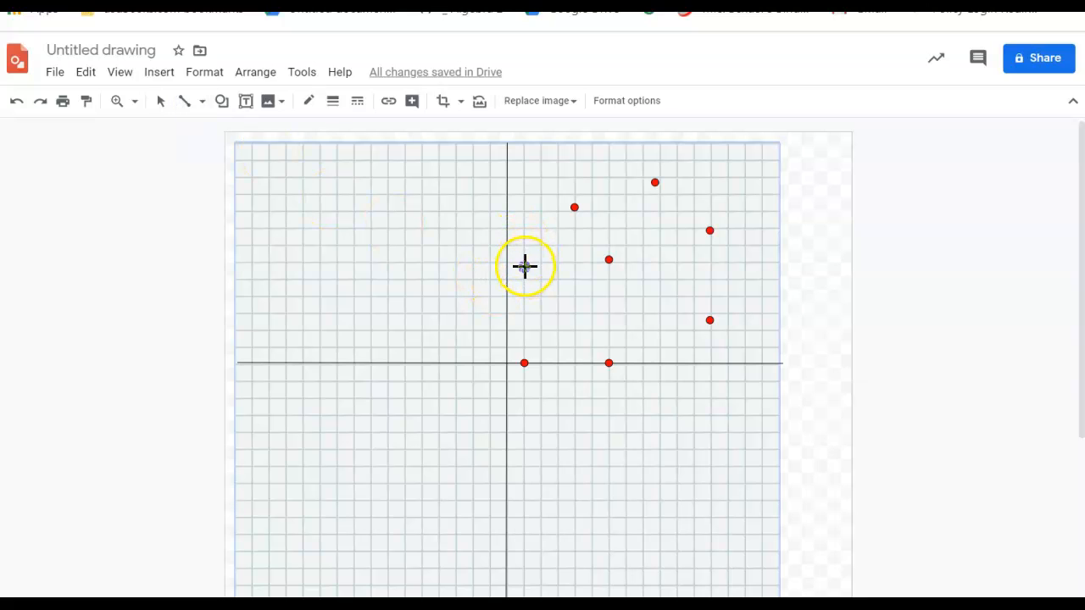
pyautogui.moveTo(547, 266); pyautogui.dragTo(608, 262)
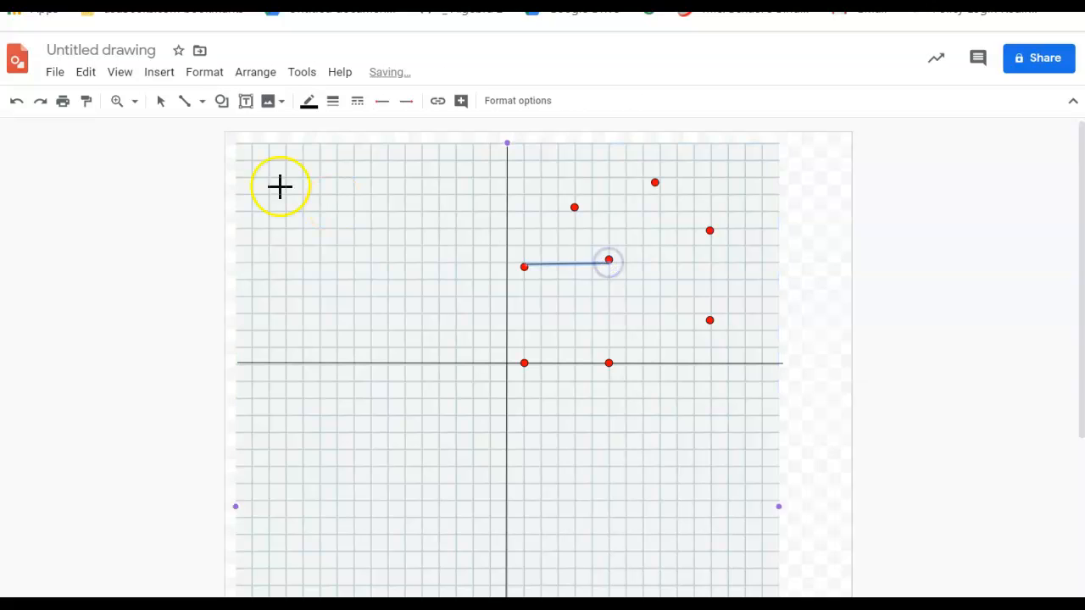
pyautogui.click(187, 102)
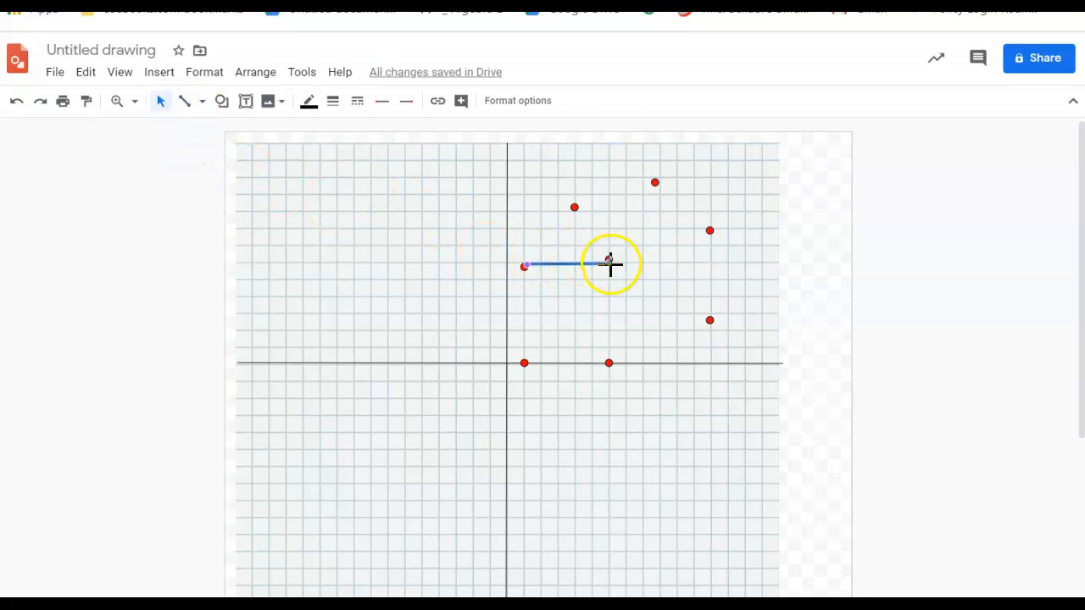
pyautogui.moveTo(610, 262)
pyautogui.mouseDown()
pyautogui.moveTo(615, 339)
pyautogui.moveTo(596, 370)
pyautogui.moveTo(520, 365)
pyautogui.moveTo(593, 365)
pyautogui.moveTo(616, 254)
pyautogui.moveTo(610, 262)
pyautogui.mouseUp()
pyautogui.click(641, 261)
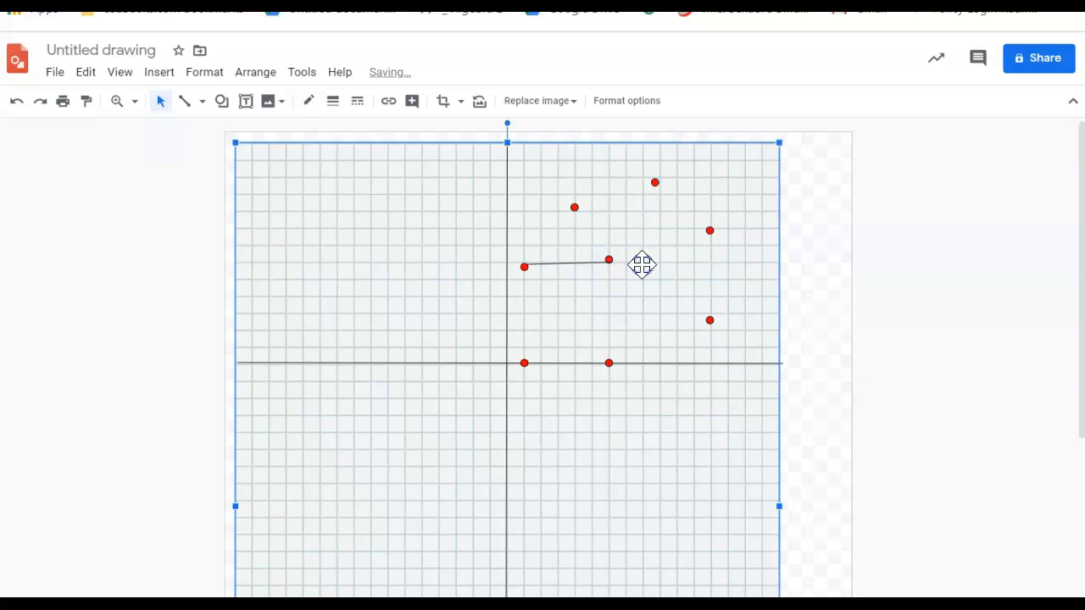
# Draw the near-square's left side and adjust its lower dot and line so they meet just below the horizontal axis
pyautogui.click(184, 100)
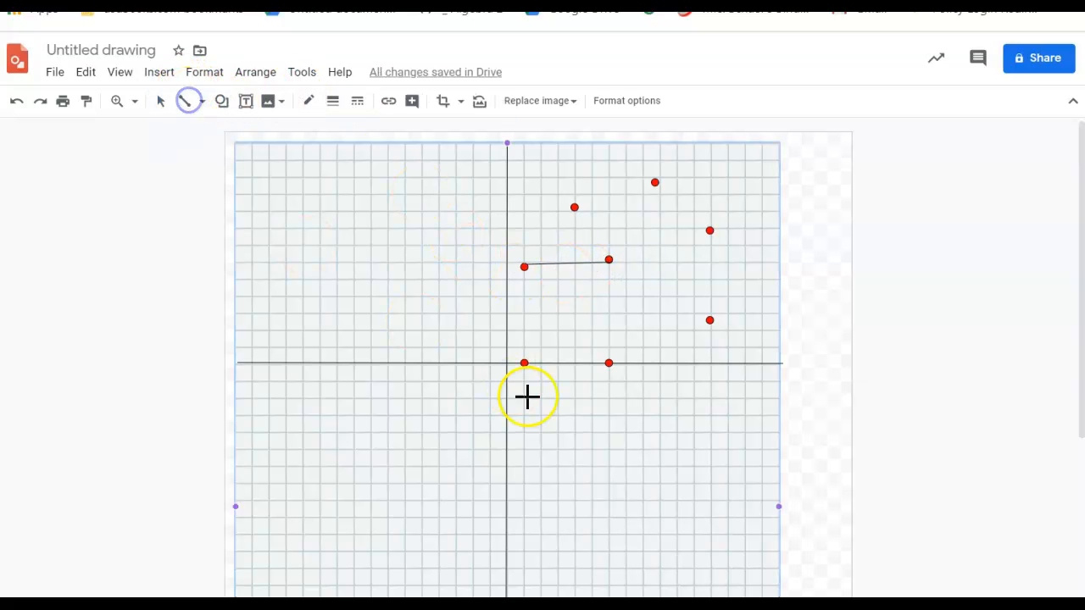
pyautogui.moveTo(525, 363); pyautogui.dragTo(525, 268)
pyautogui.click(188, 103)
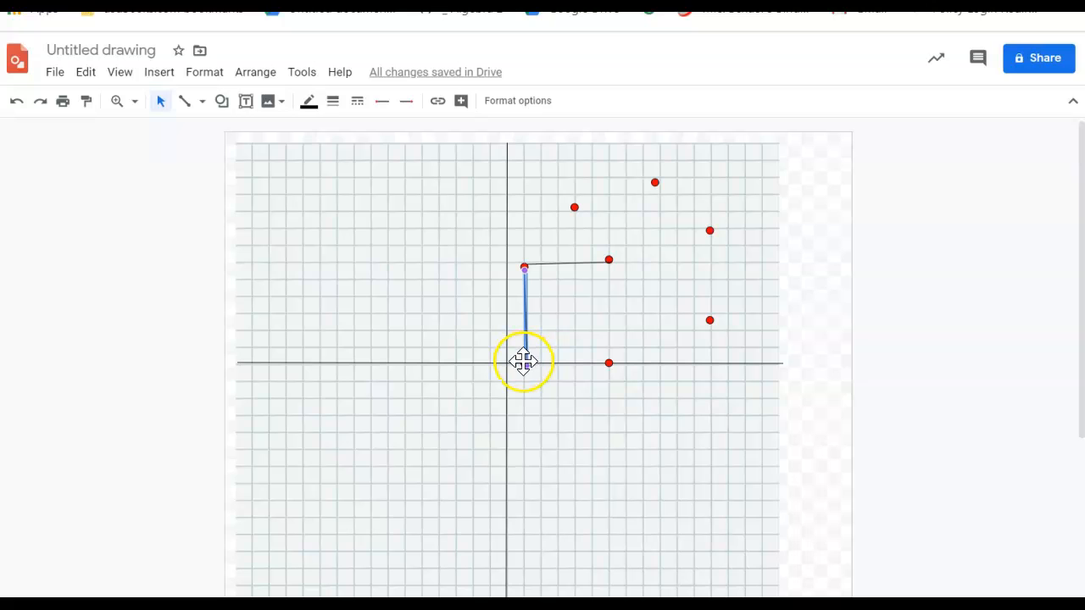
pyautogui.moveTo(524, 363)
pyautogui.mouseDown()
pyautogui.moveTo(630, 372)
pyautogui.moveTo(521, 368)
pyautogui.mouseUp()
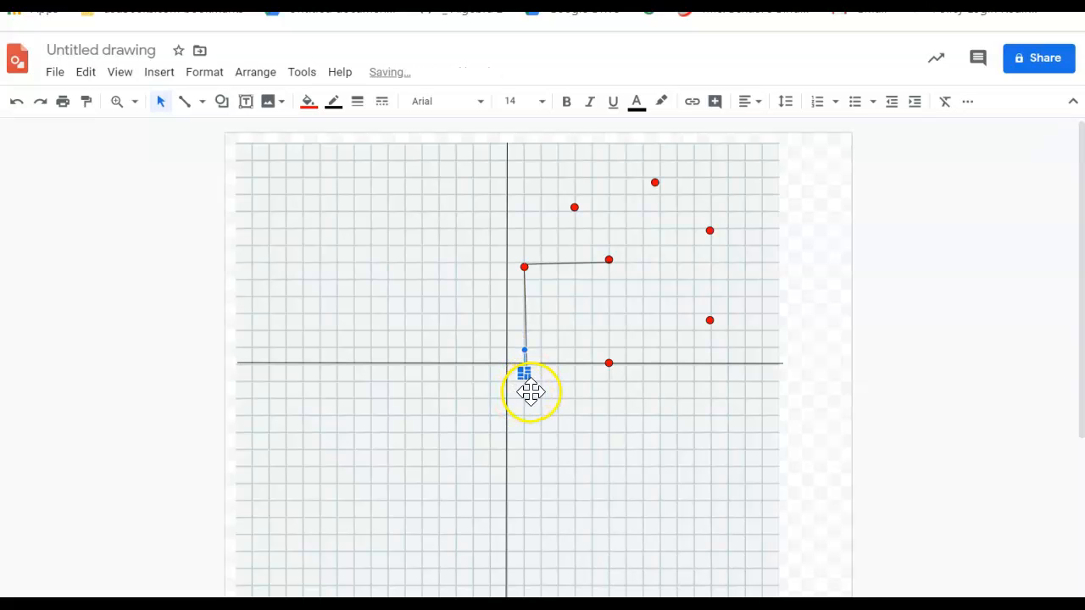
pyautogui.click(559, 381)
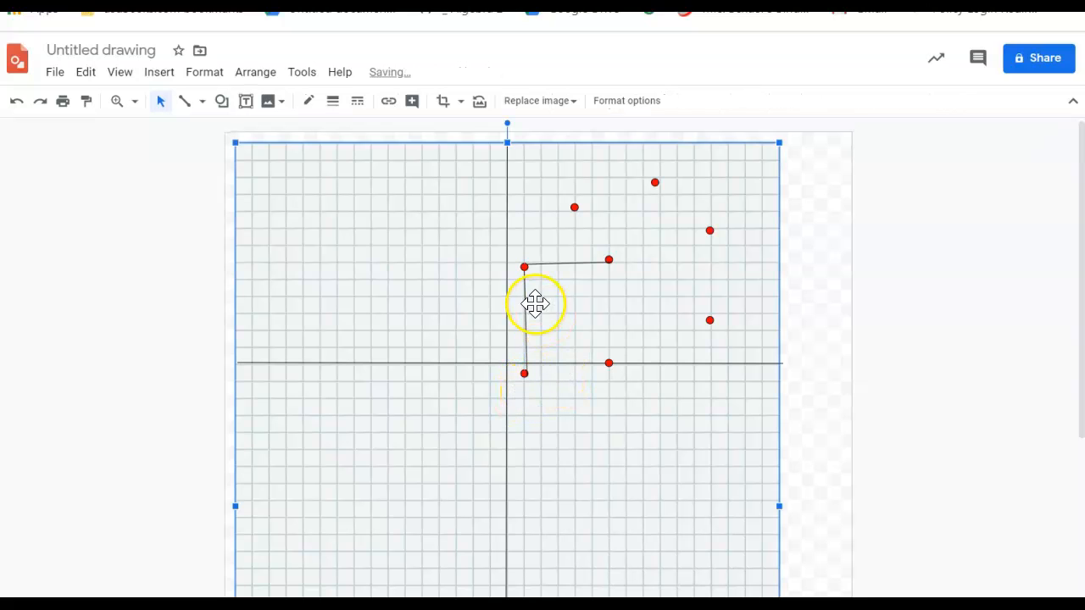
pyautogui.click(523, 369)
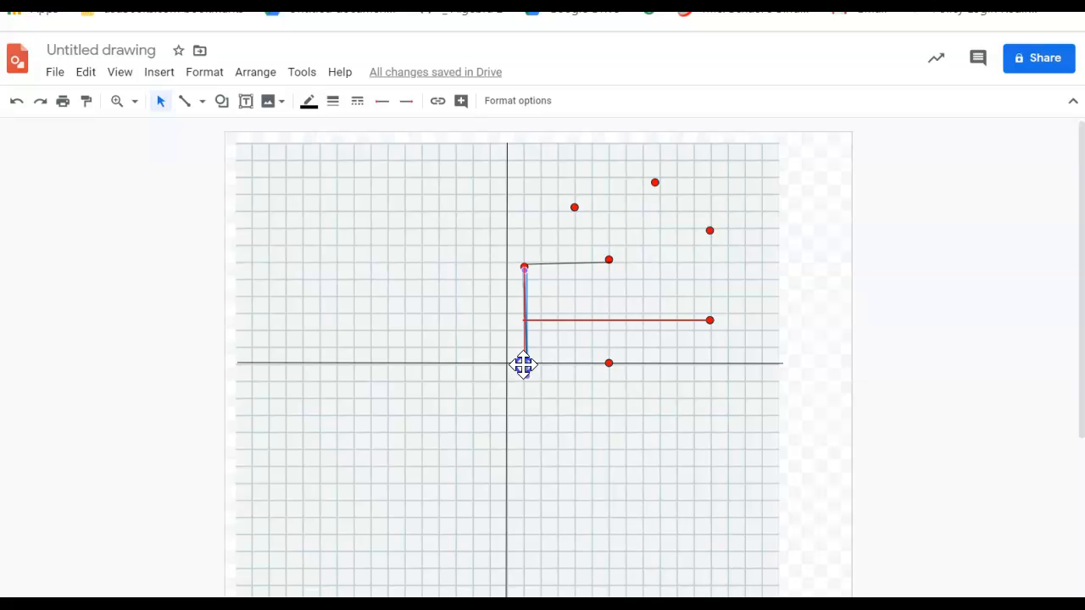
pyautogui.moveTo(523, 365); pyautogui.dragTo(524, 368)
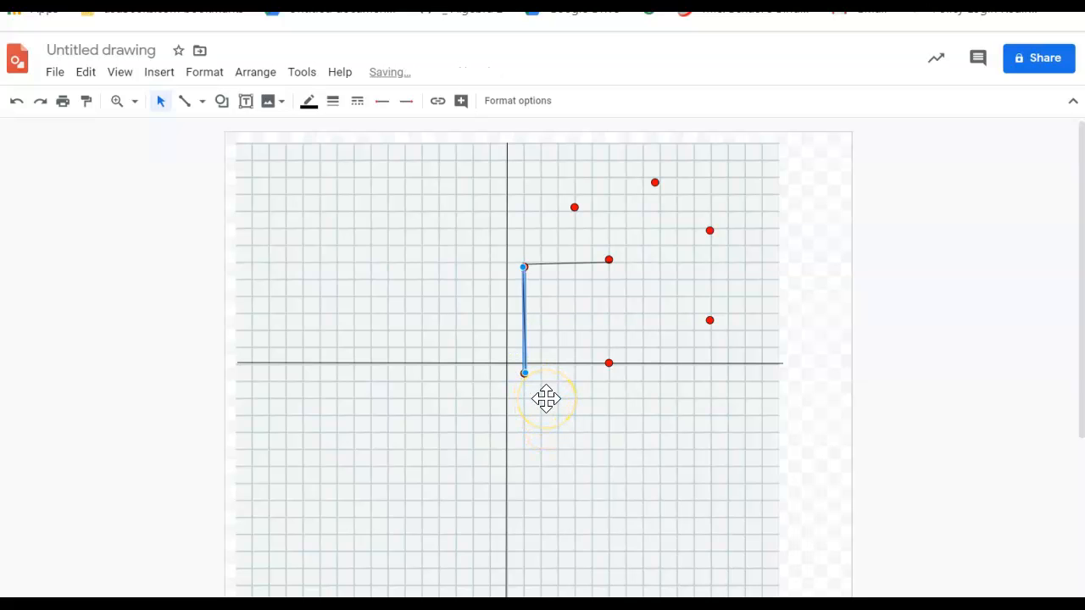
# Duplicate the left side line and move the copy to join the near-square's right two dots
pyautogui.hotkey('ctrl', 'd')
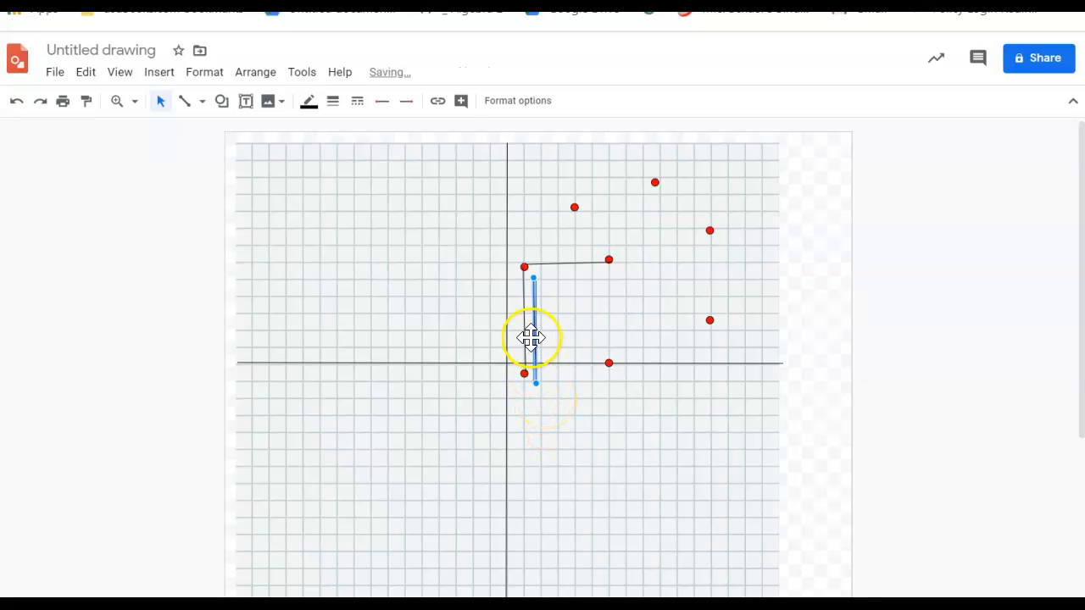
pyautogui.moveTo(533, 337); pyautogui.dragTo(608, 336)
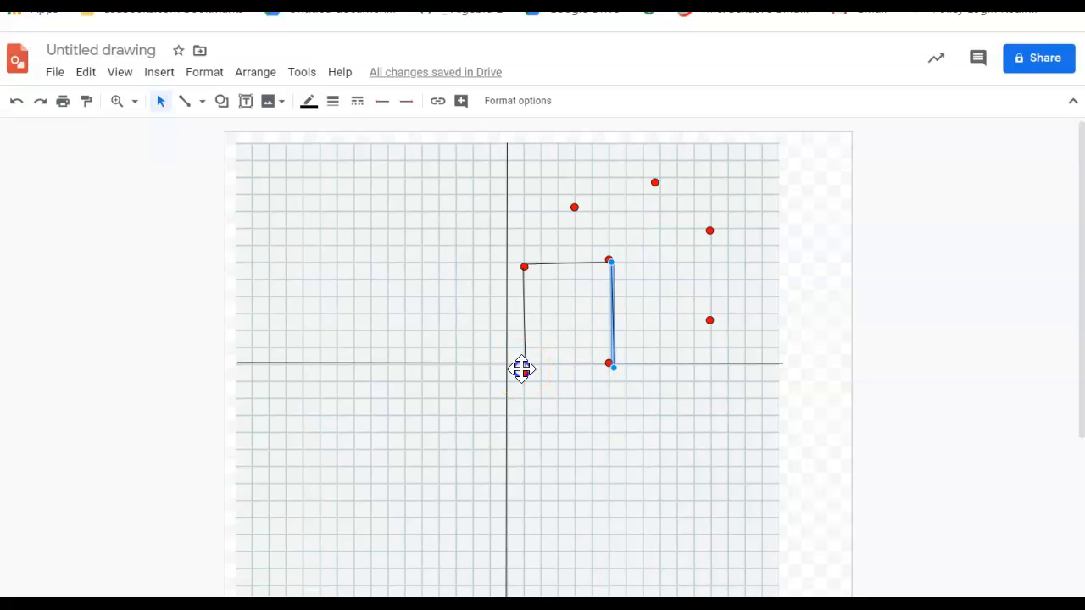
pyautogui.click(521, 370)
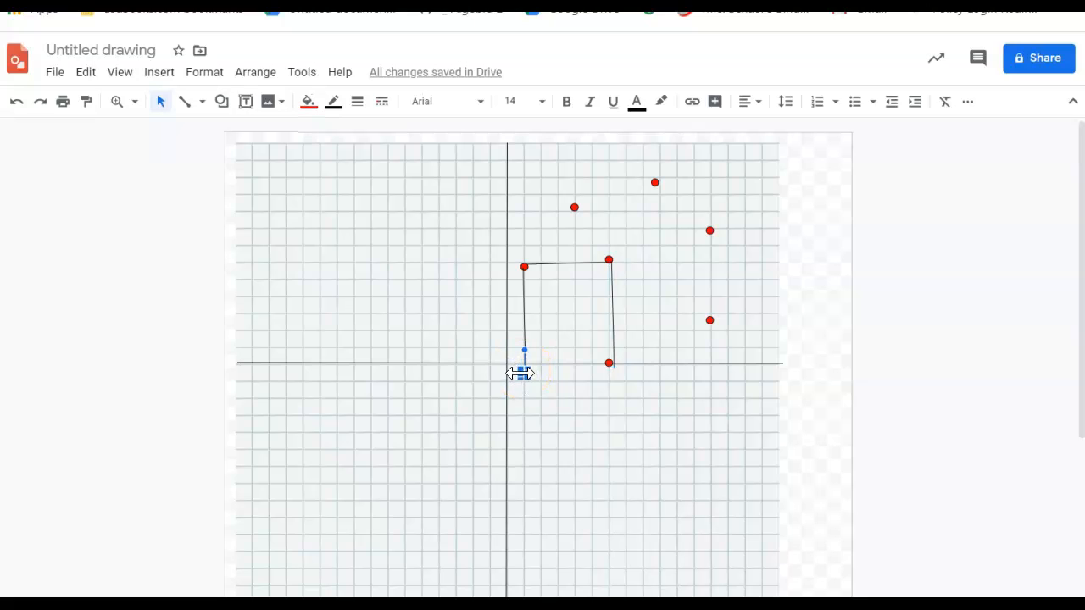
pyautogui.click(614, 410)
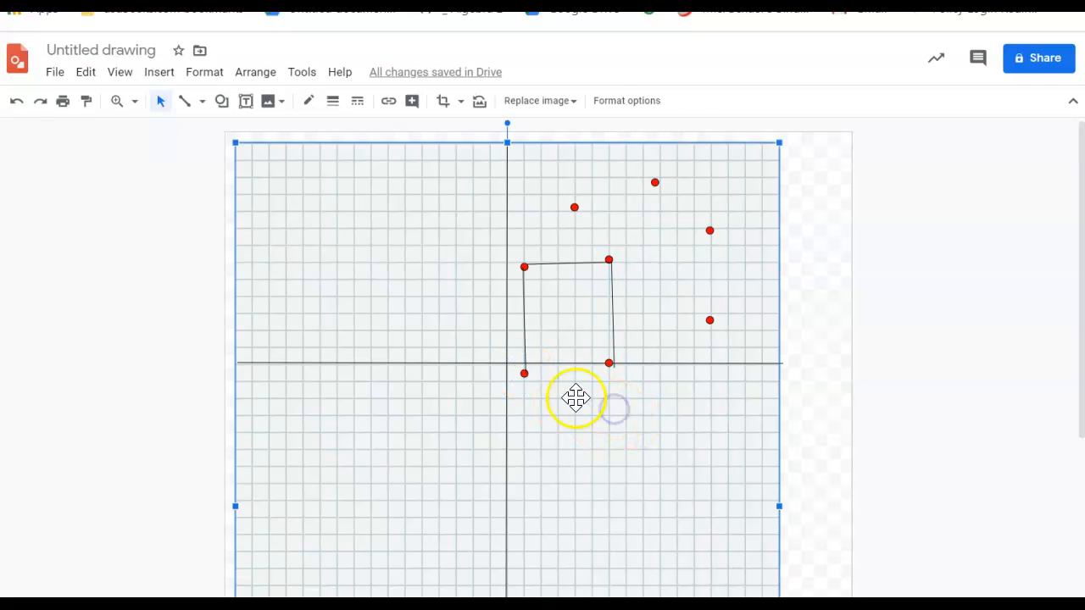
# Place a copy of the near-square's top line along the horizontal axis as its bottom side
pyautogui.click(571, 264)
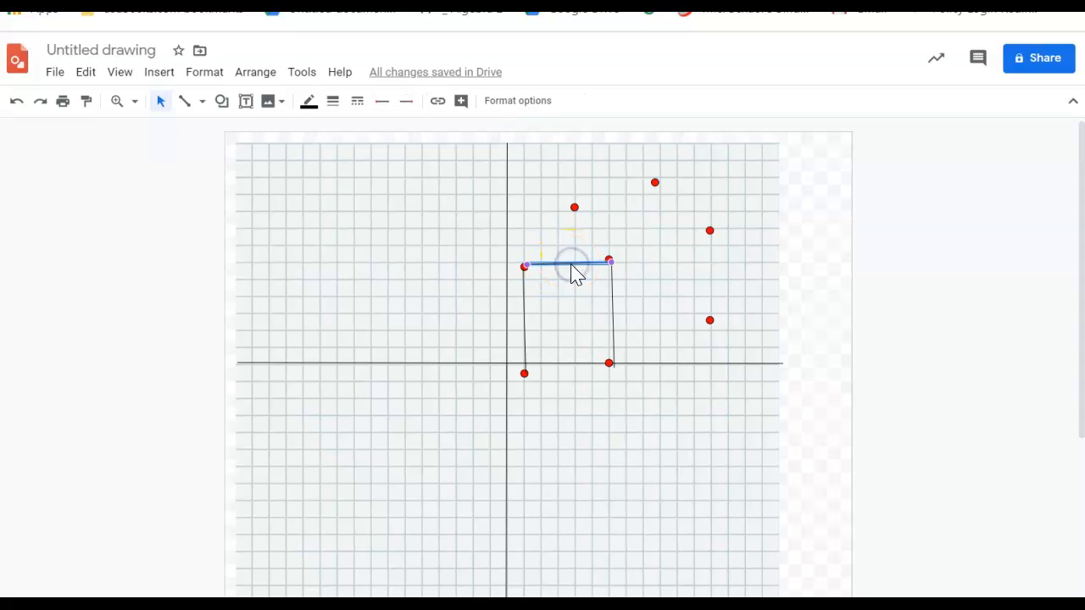
pyautogui.moveTo(571, 265); pyautogui.dragTo(562, 363)
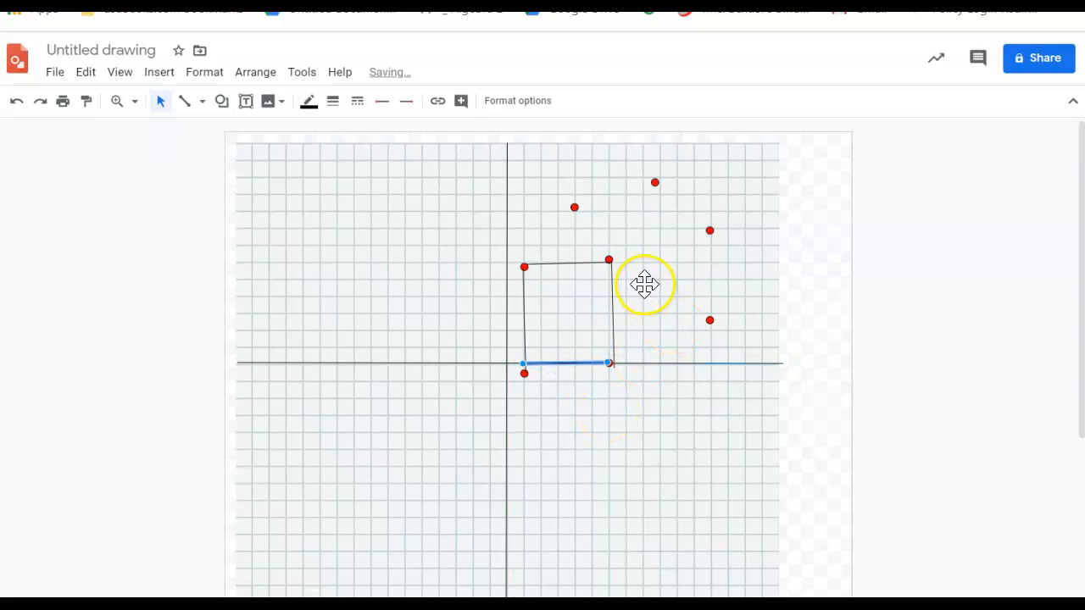
pyautogui.click(661, 315)
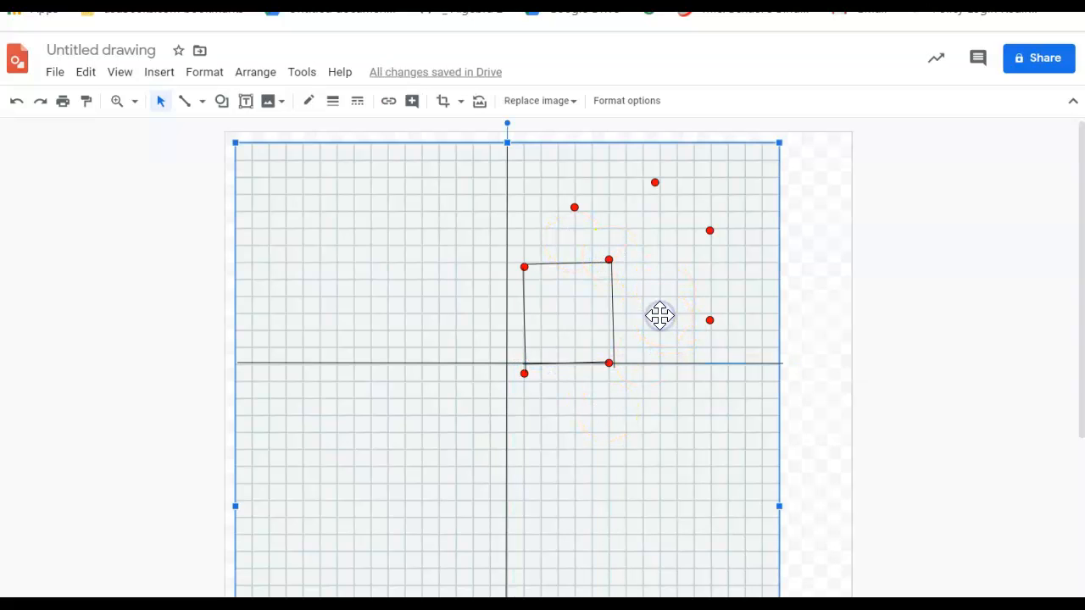
# Paste a line copy and fit its ends to the two highest back dots
pyautogui.hotkey('ctrl', 'v')
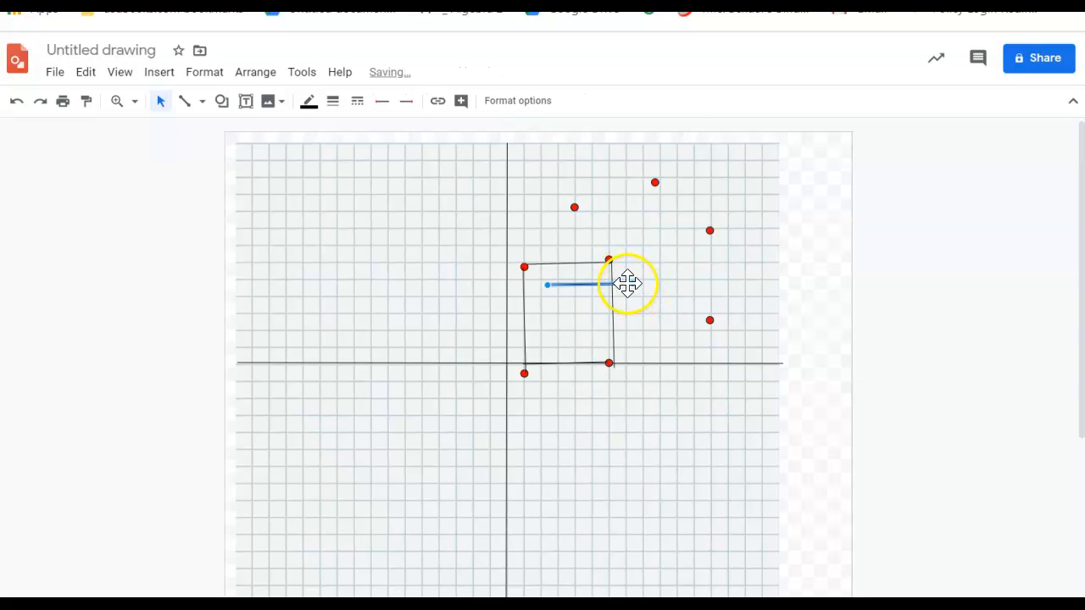
pyautogui.moveTo(627, 283); pyautogui.dragTo(654, 183)
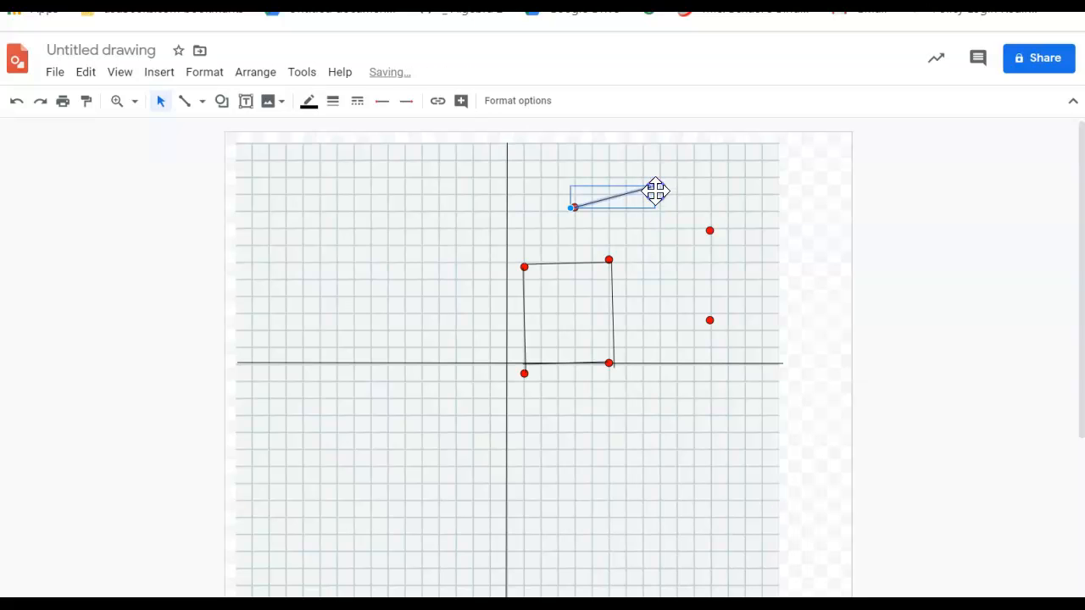
pyautogui.click(649, 266)
# Paste two more line copies to connect the near-square's right-hand corners with the upper and lower right back dots
pyautogui.hotkey('ctrl', 'v')
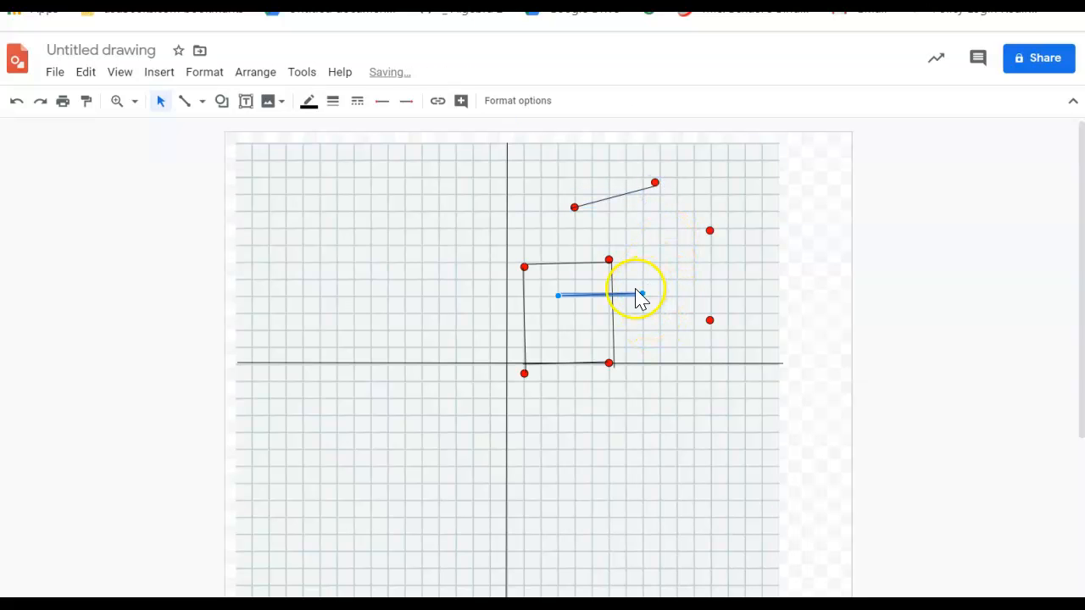
pyautogui.moveTo(627, 294); pyautogui.dragTo(710, 231)
pyautogui.click(685, 288)
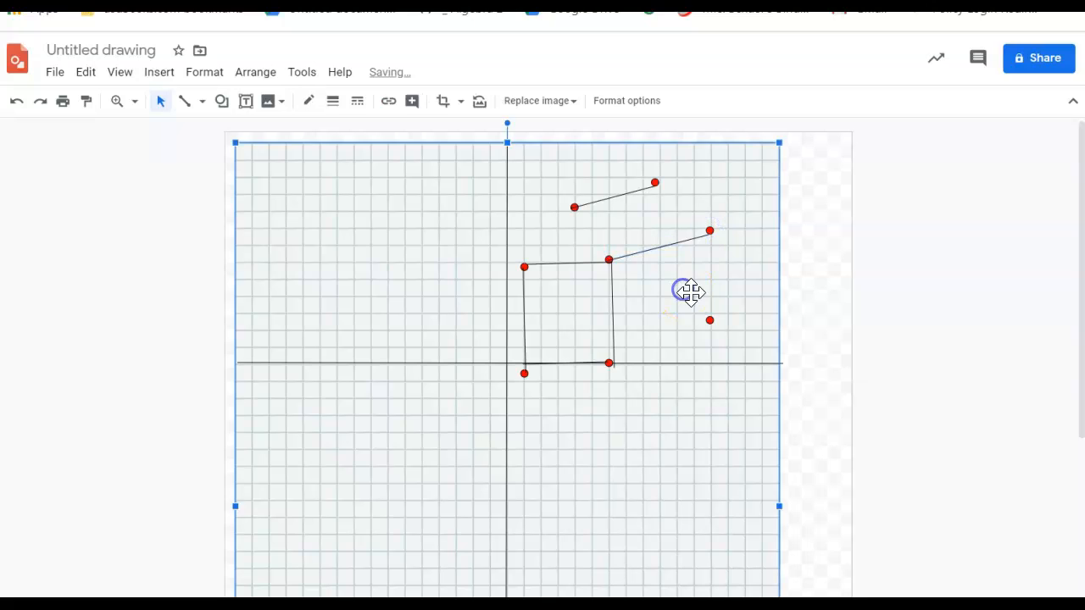
pyautogui.hotkey('ctrl', 'v')
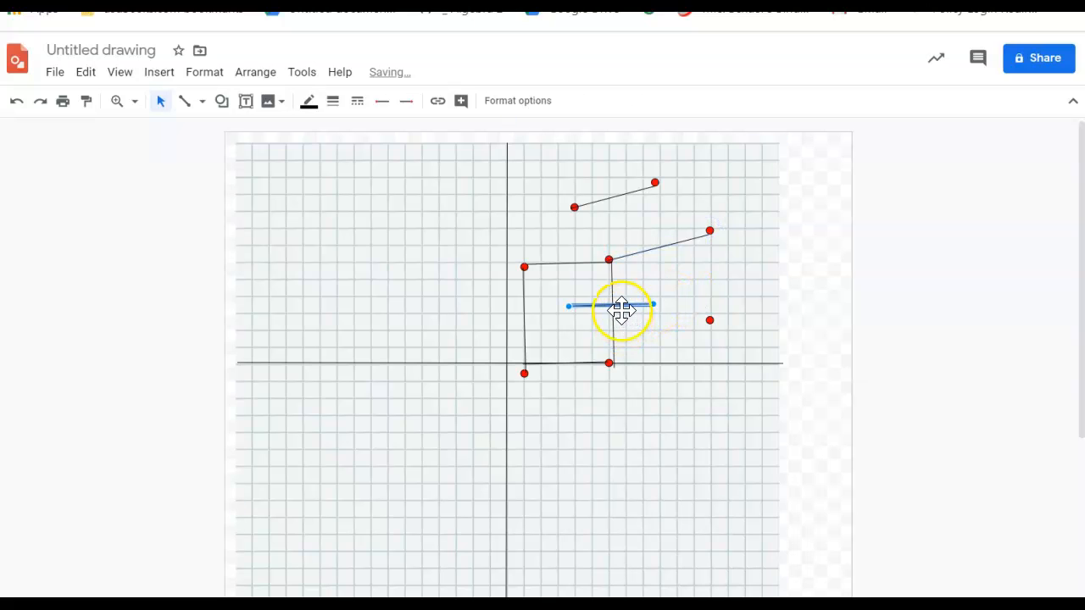
pyautogui.moveTo(621, 305); pyautogui.dragTo(710, 320)
pyautogui.click(690, 283)
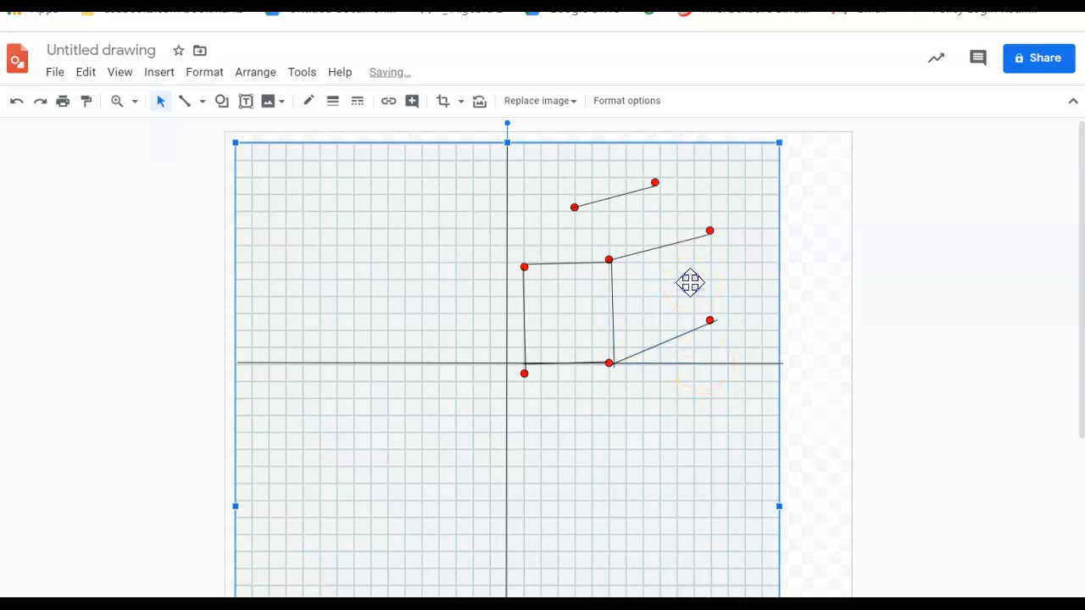
# Paste line copies to join the two right back dots and connect the upper one with the highest dot
pyautogui.hotkey('ctrl', 'v')
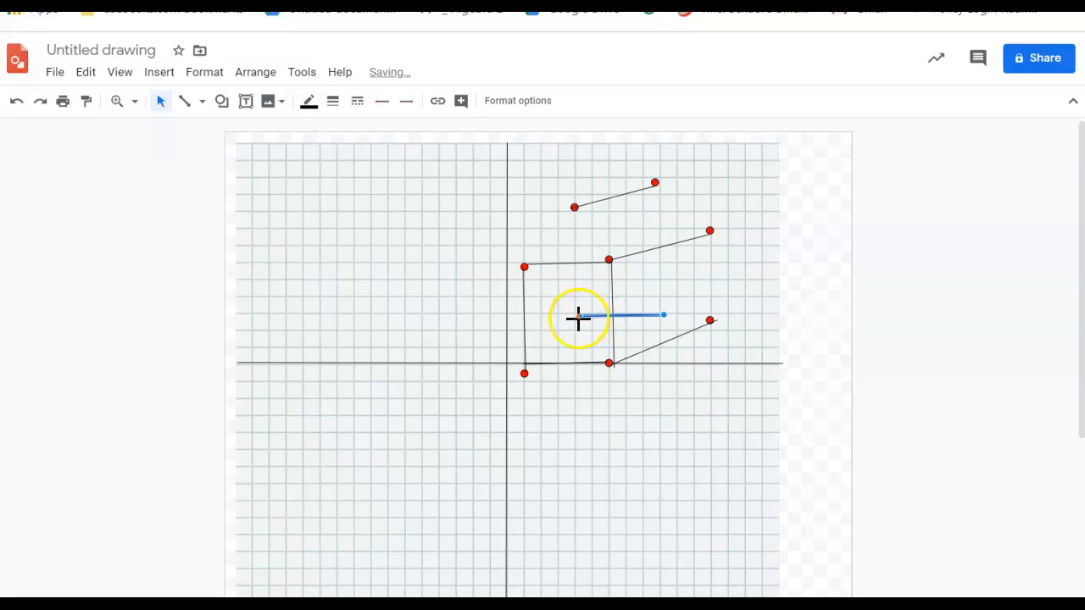
pyautogui.moveTo(584, 315); pyautogui.dragTo(710, 230)
pyautogui.moveTo(665, 314); pyautogui.dragTo(716, 321)
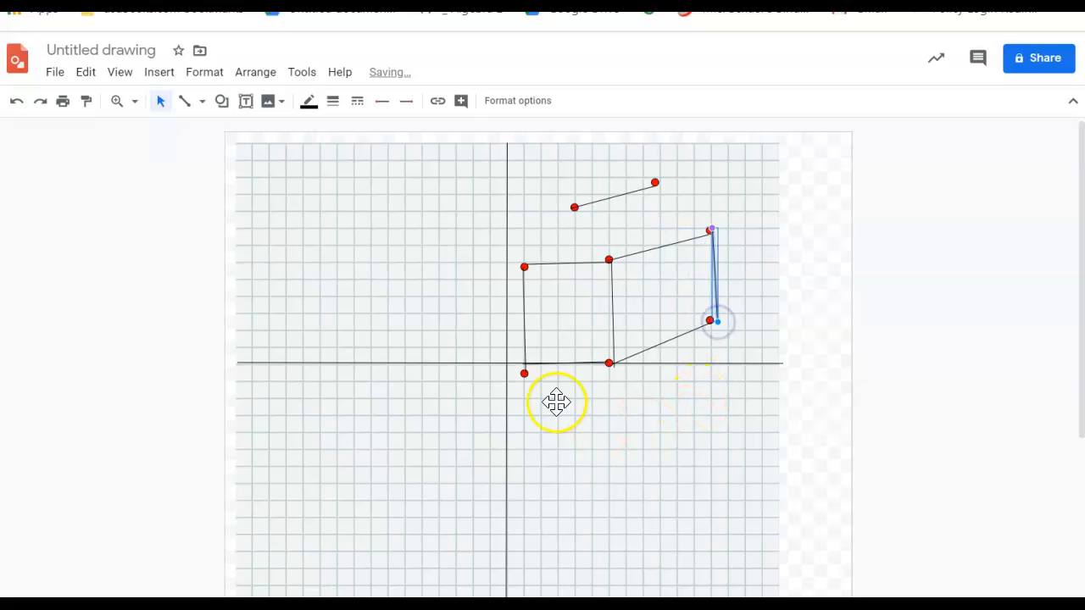
pyautogui.click(440, 226)
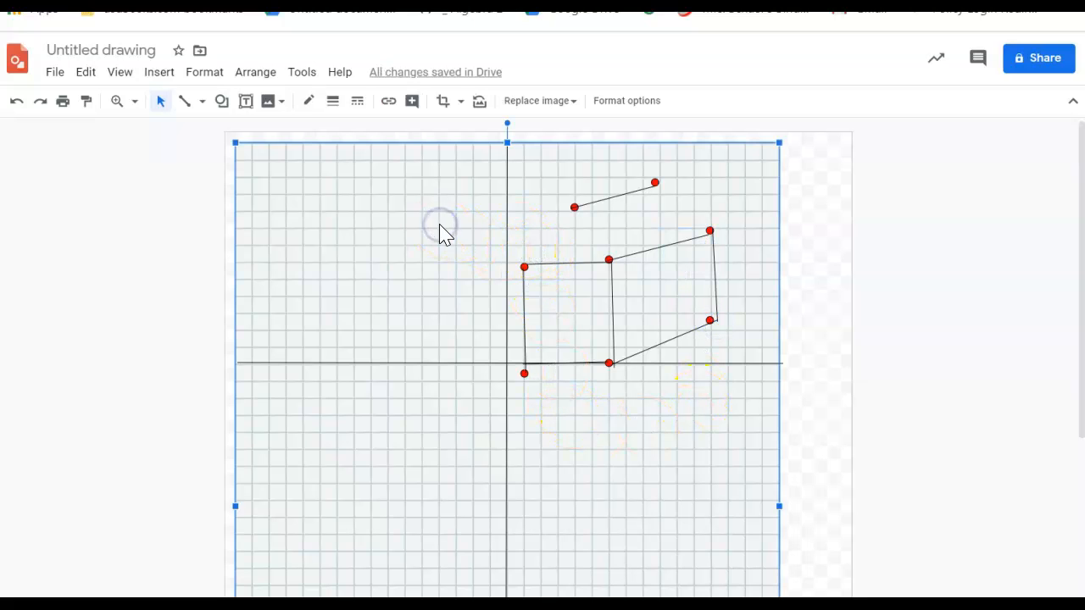
pyautogui.hotkey('ctrl', 'v')
pyautogui.moveTo(634, 324); pyautogui.dragTo(709, 230)
# Paste another line copy, try moving it toward the upper-left dots, and undo that move and the accidental grid shift
pyautogui.hotkey('ctrl', 'v')
pyautogui.moveTo(657, 329); pyautogui.dragTo(538, 213)
pyautogui.click(519, 224)
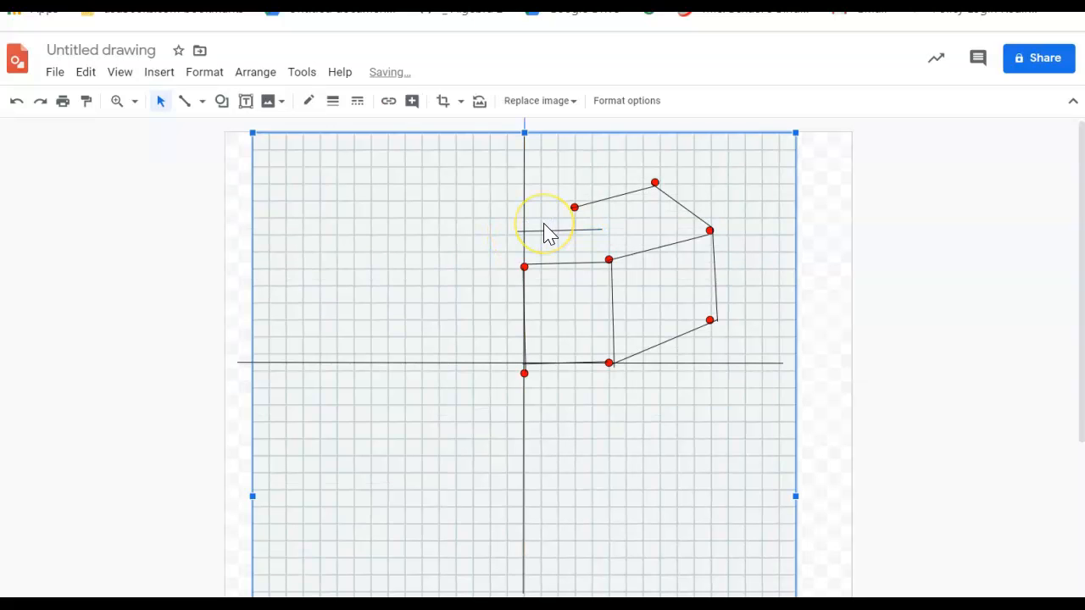
pyautogui.hotkey('ctrl', 'z')
pyautogui.hotkey('ctrl', 'z')
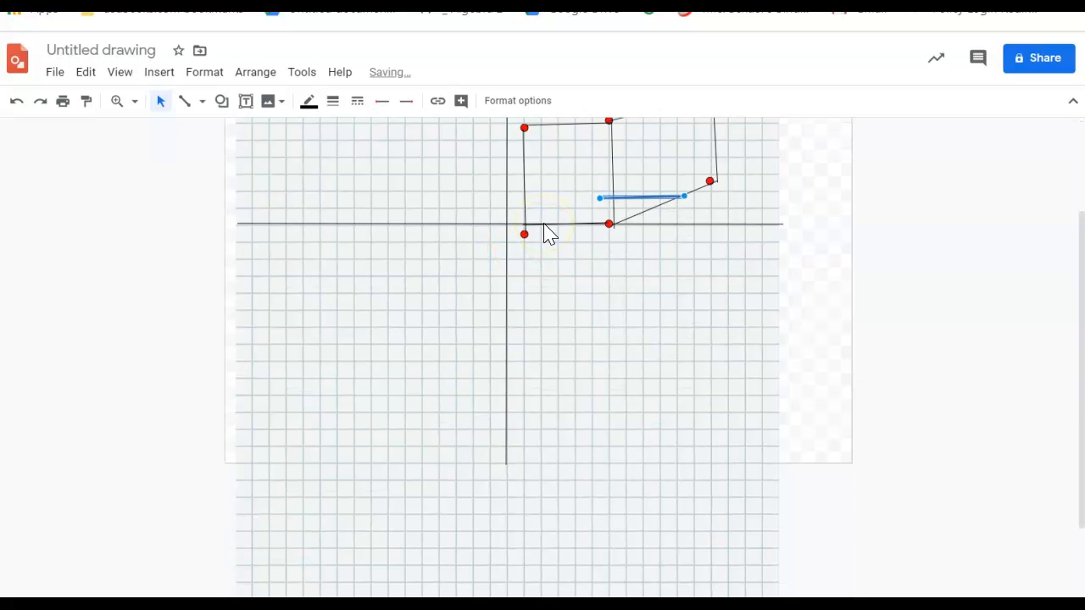
# Reposition the graph-paper grid slightly to the left with its upper edge at the top of the canvas
pyautogui.moveTo(739, 327); pyautogui.dragTo(729, 361)
pyautogui.click(826, 330)
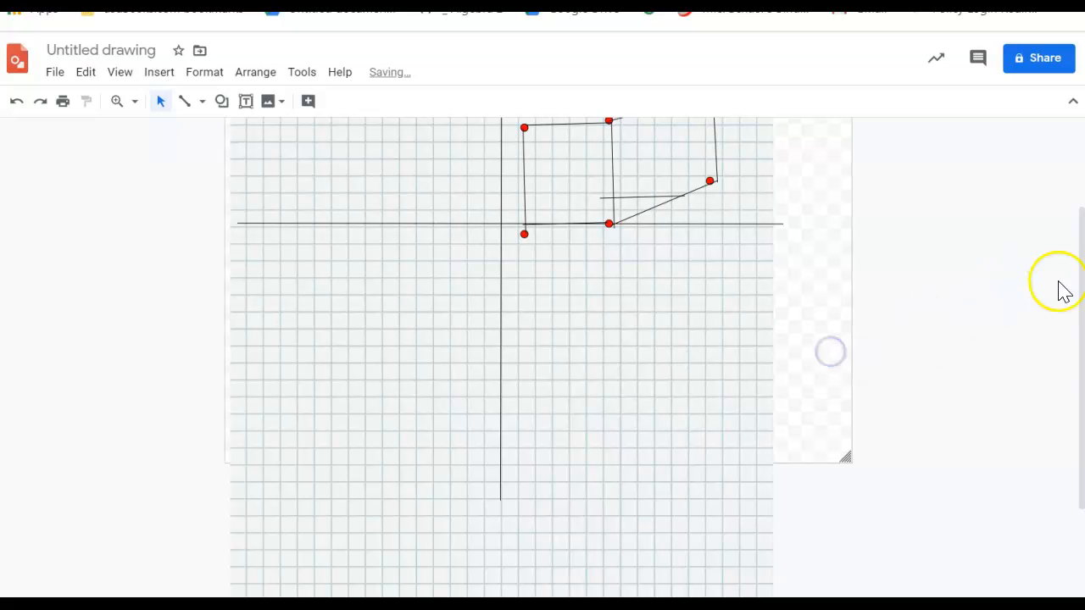
pyautogui.moveTo(1080, 266); pyautogui.dragTo(1072, 175)
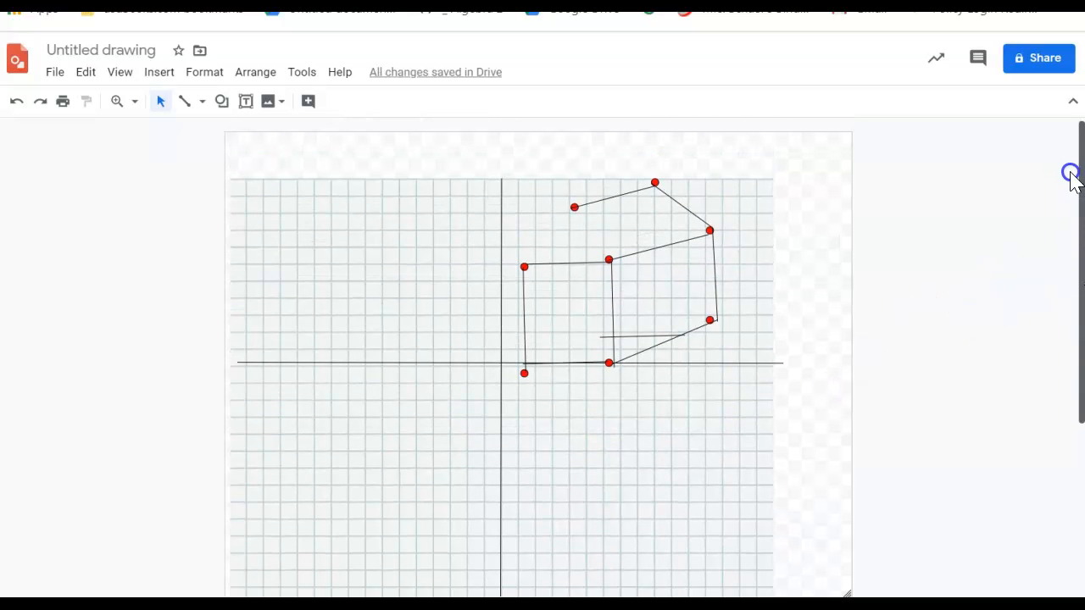
pyautogui.click(740, 433)
pyautogui.moveTo(711, 424); pyautogui.dragTo(676, 455)
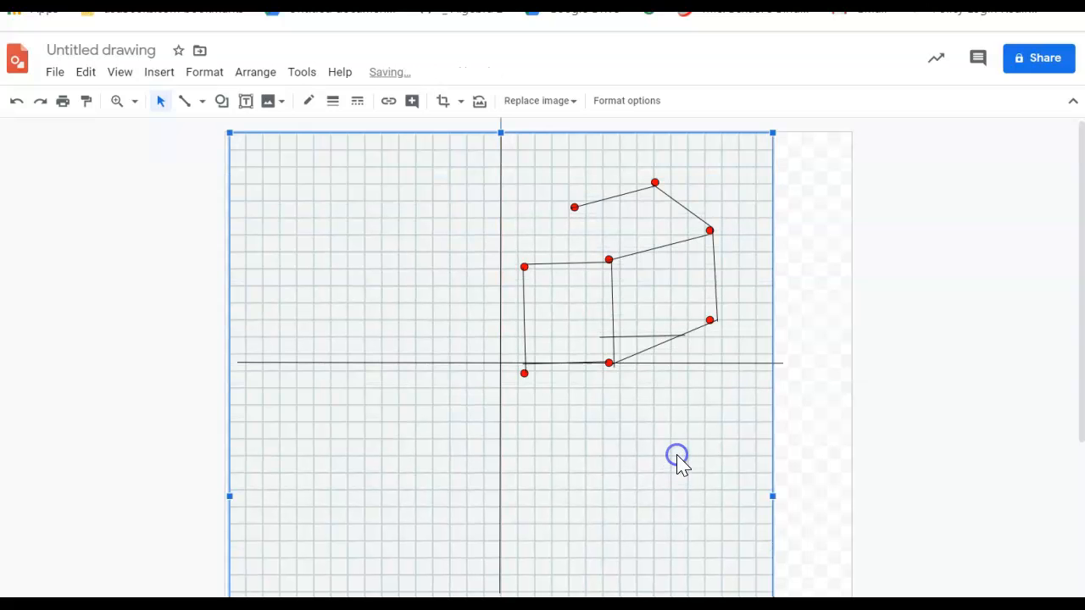
# Move the stray line copy from the lower box area so its left end meets the upper-left back dot
pyautogui.click(642, 337)
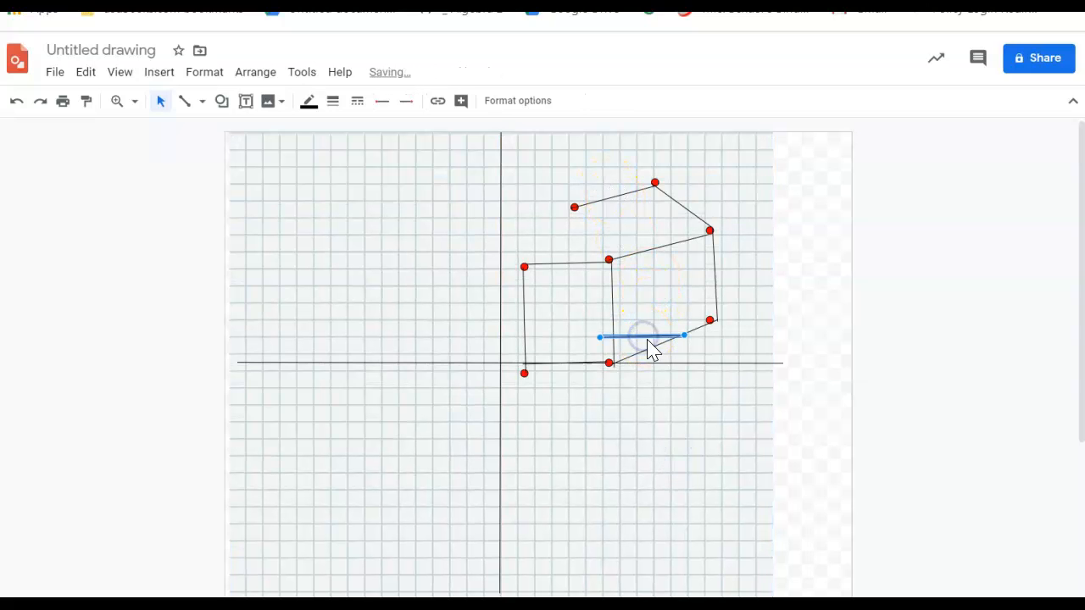
pyautogui.moveTo(642, 333); pyautogui.dragTo(650, 278)
pyautogui.scroll(-3, 665, 296)
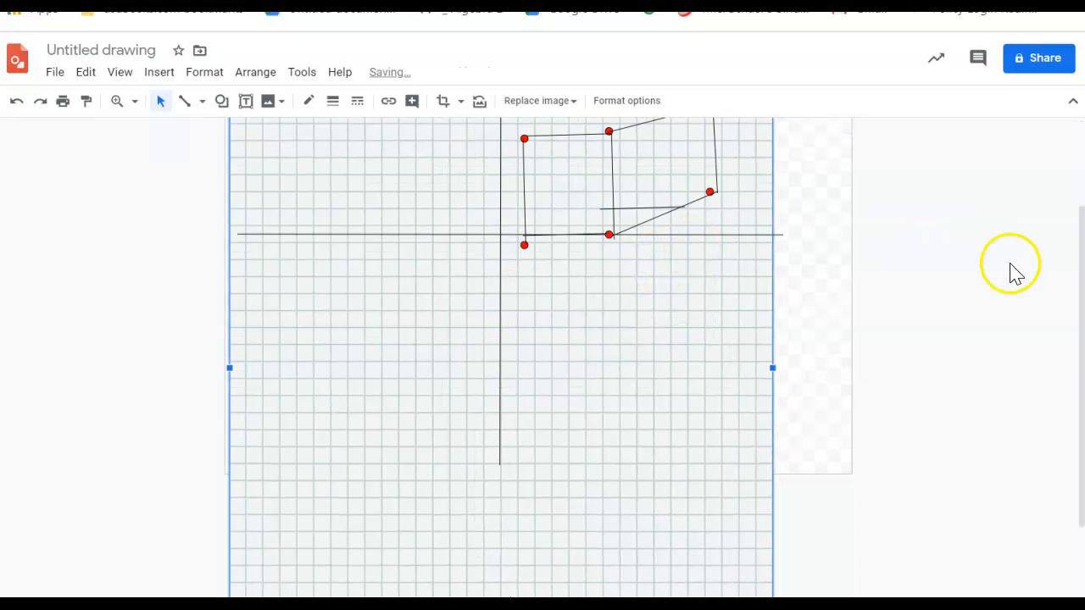
pyautogui.moveTo(1081, 233); pyautogui.dragTo(1079, 127)
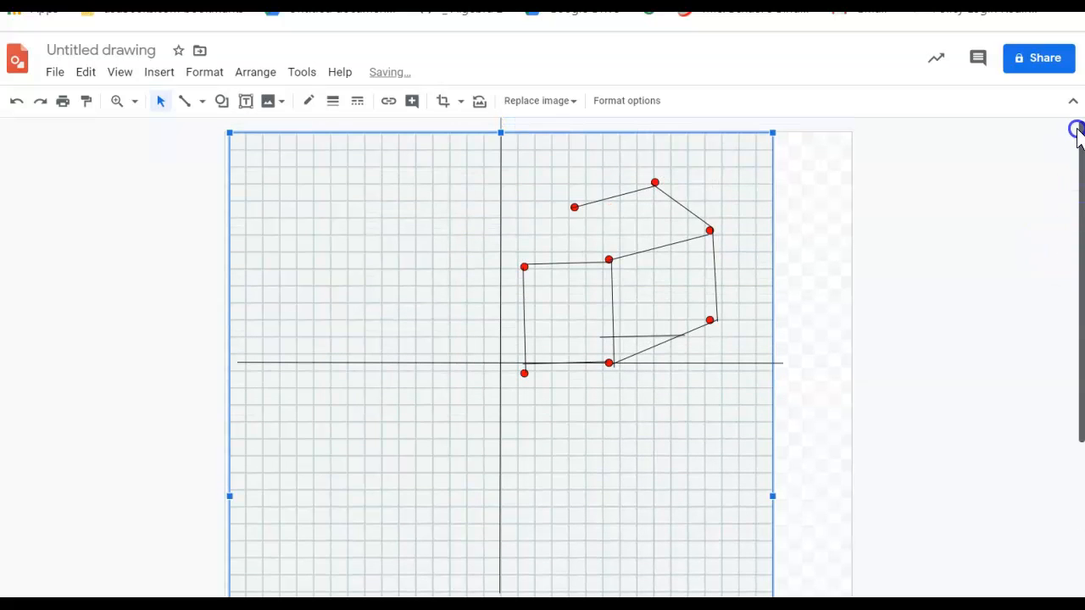
pyautogui.click(637, 336)
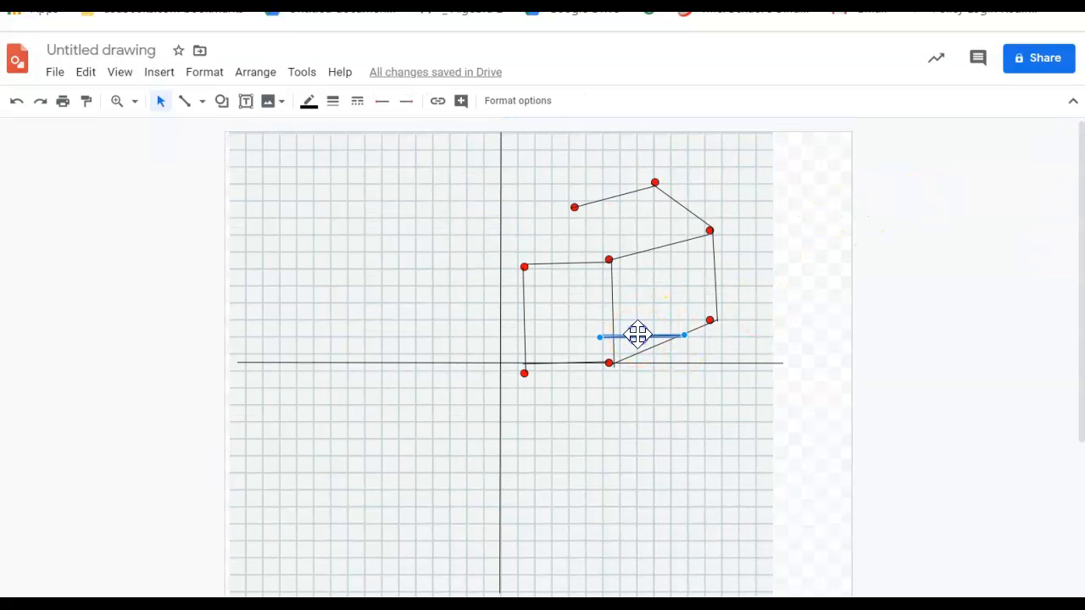
pyautogui.moveTo(638, 335); pyautogui.dragTo(649, 209)
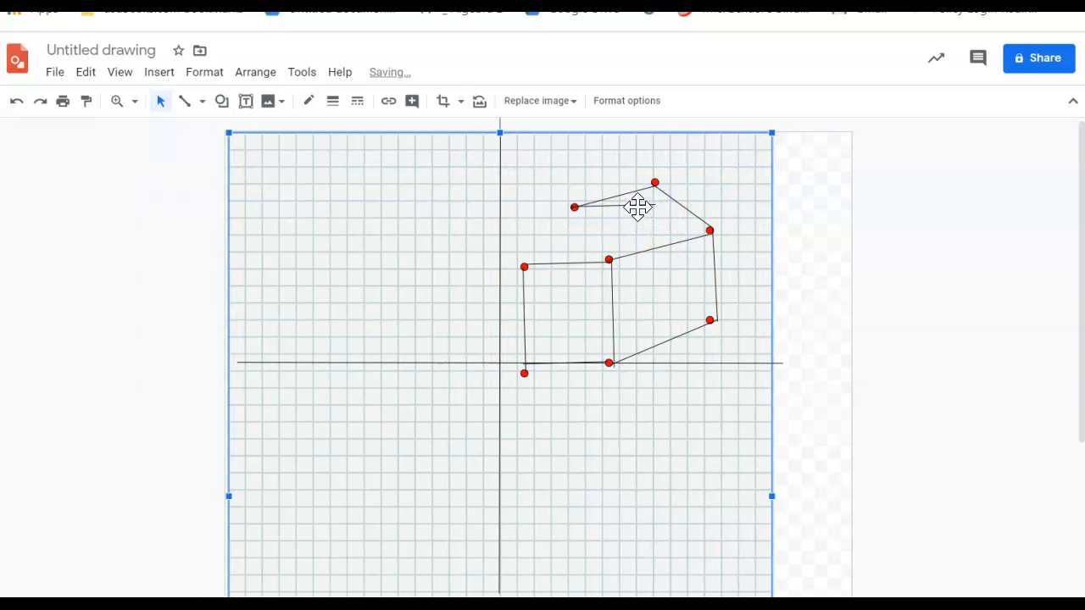
# Reposition that line's free end onto the near square's upper-left corner dot
pyautogui.click(637, 206)
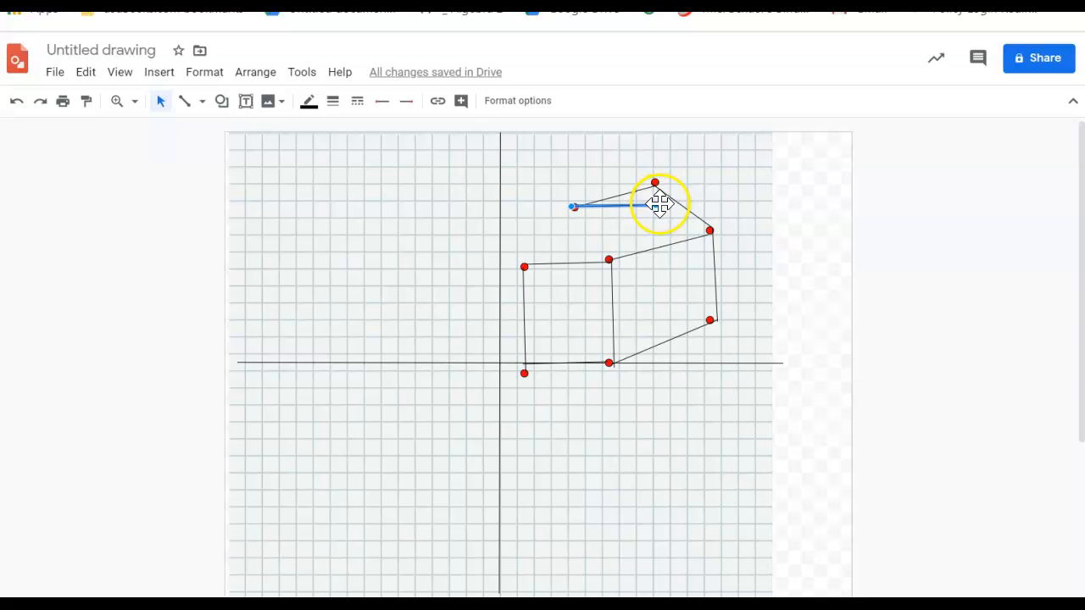
pyautogui.click(729, 173)
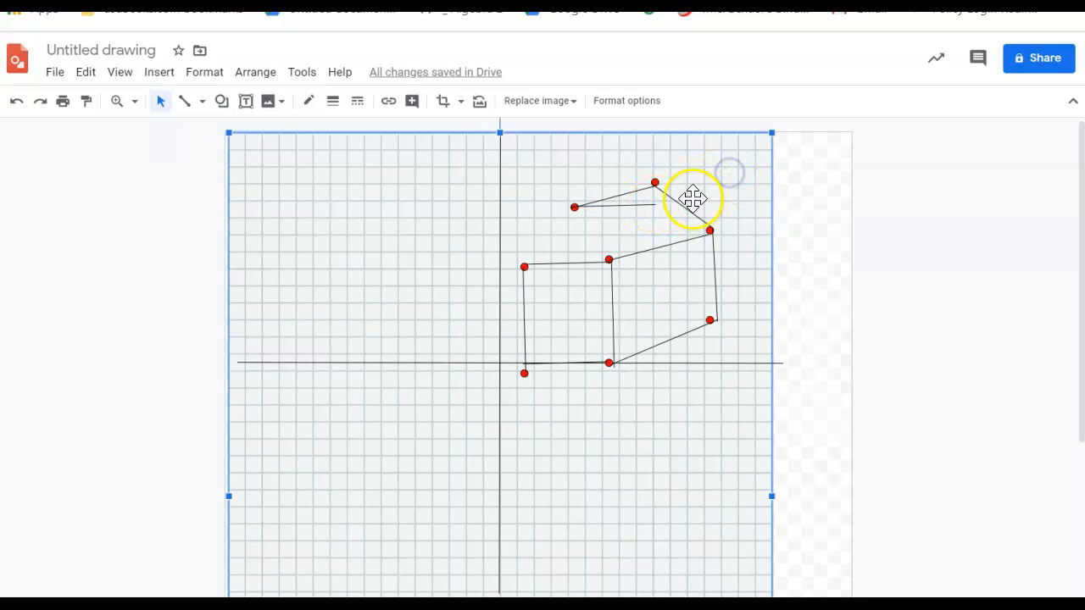
pyautogui.click(643, 206)
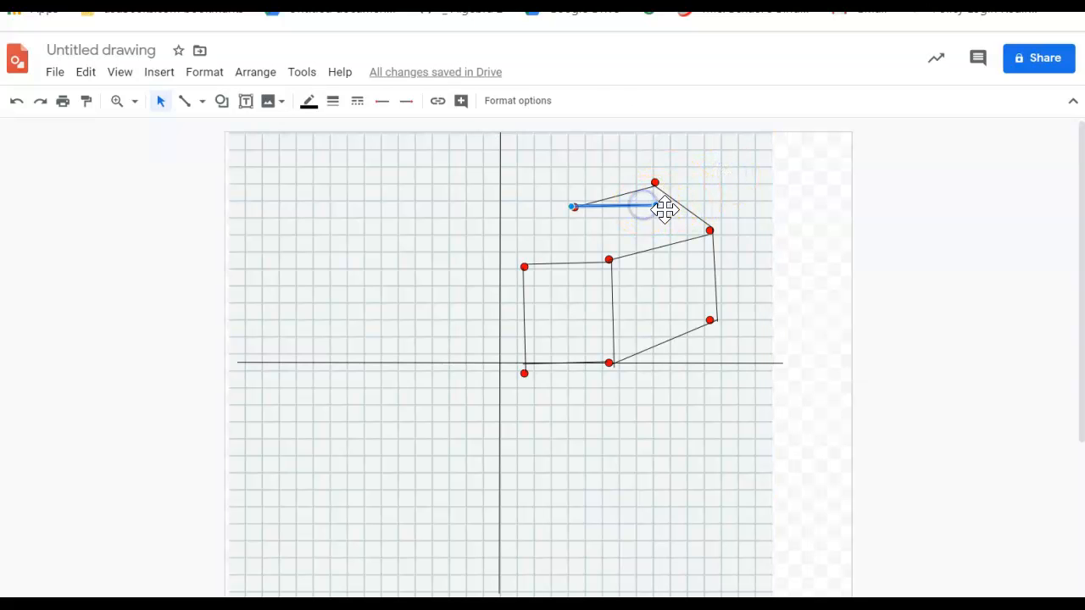
pyautogui.moveTo(656, 204); pyautogui.dragTo(523, 267)
pyautogui.click(657, 416)
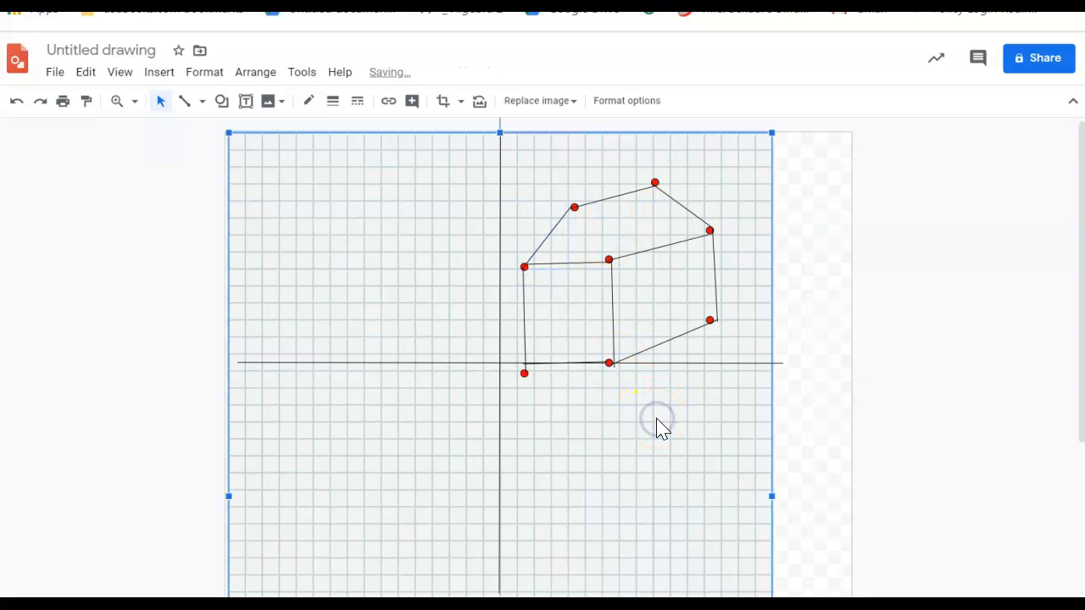
# Paste another line copy and connect the upper-left back dot with the near square's upper-right corner dot
pyautogui.hotkey('ctrl', 'v')
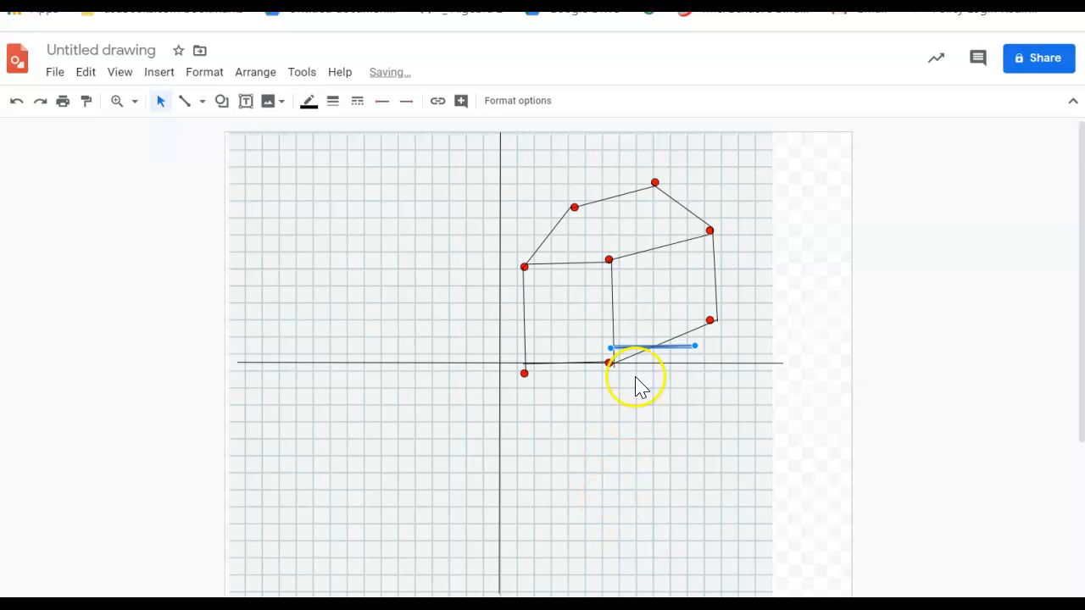
pyautogui.moveTo(681, 339); pyautogui.dragTo(665, 205)
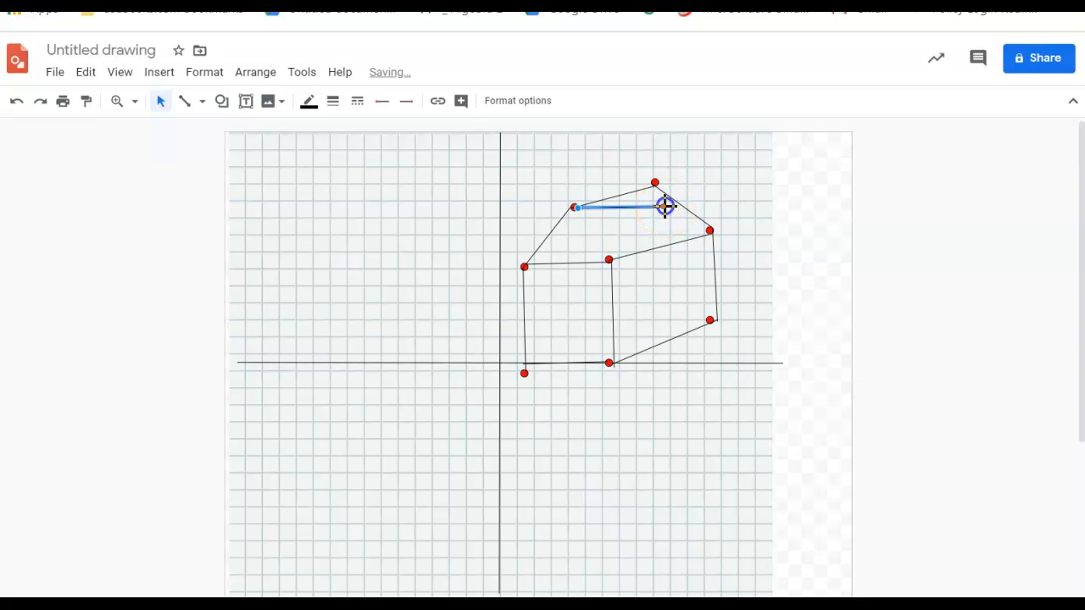
pyautogui.moveTo(627, 249); pyautogui.dragTo(610, 260)
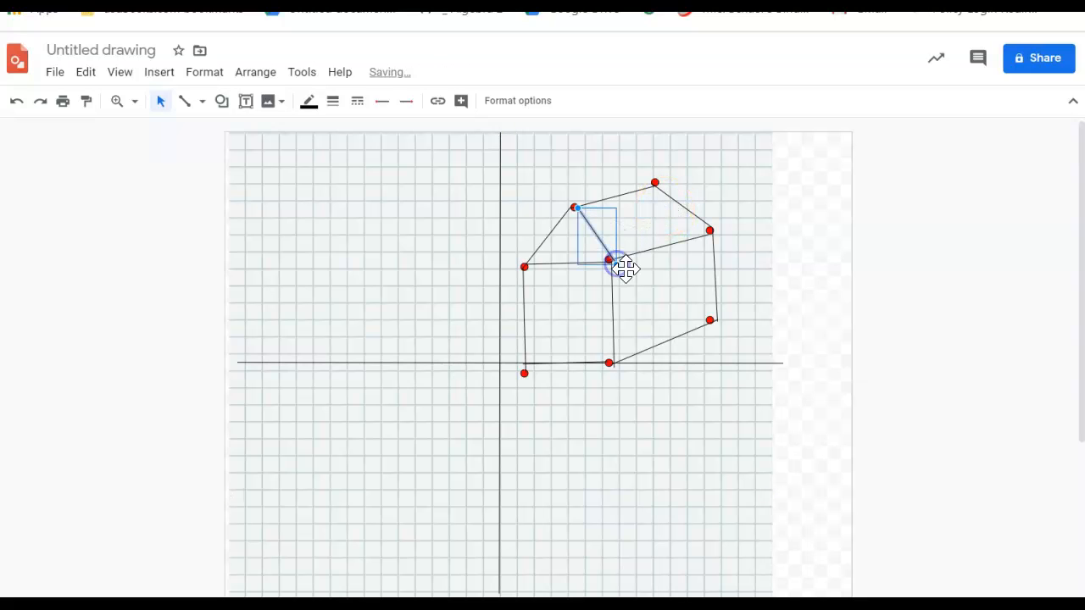
pyautogui.click(670, 484)
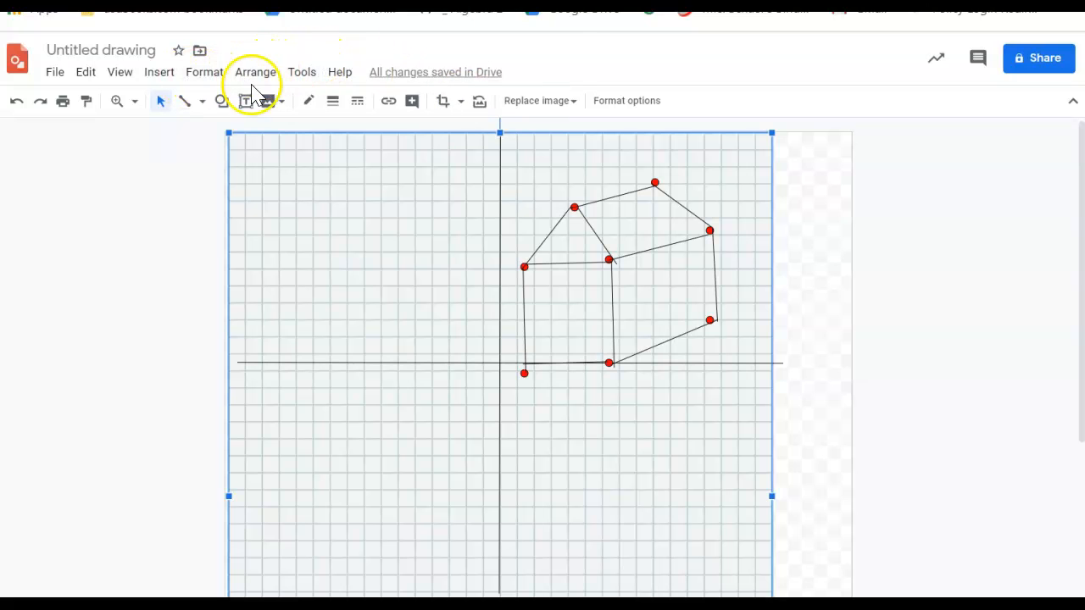
pyautogui.click(307, 75)
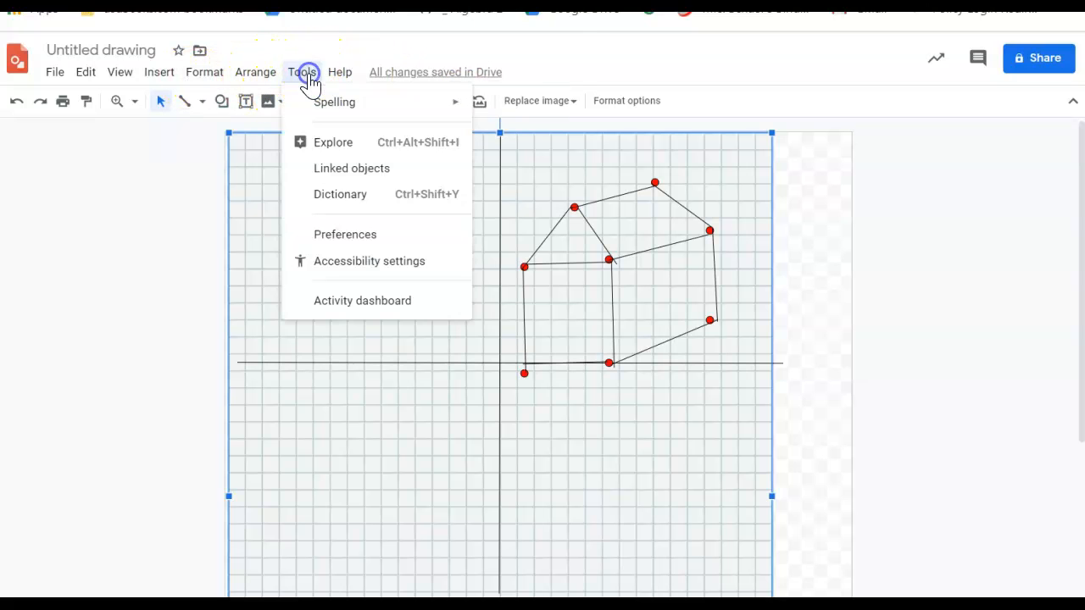
pyautogui.click(210, 74)
pyautogui.moveTo(163, 83)
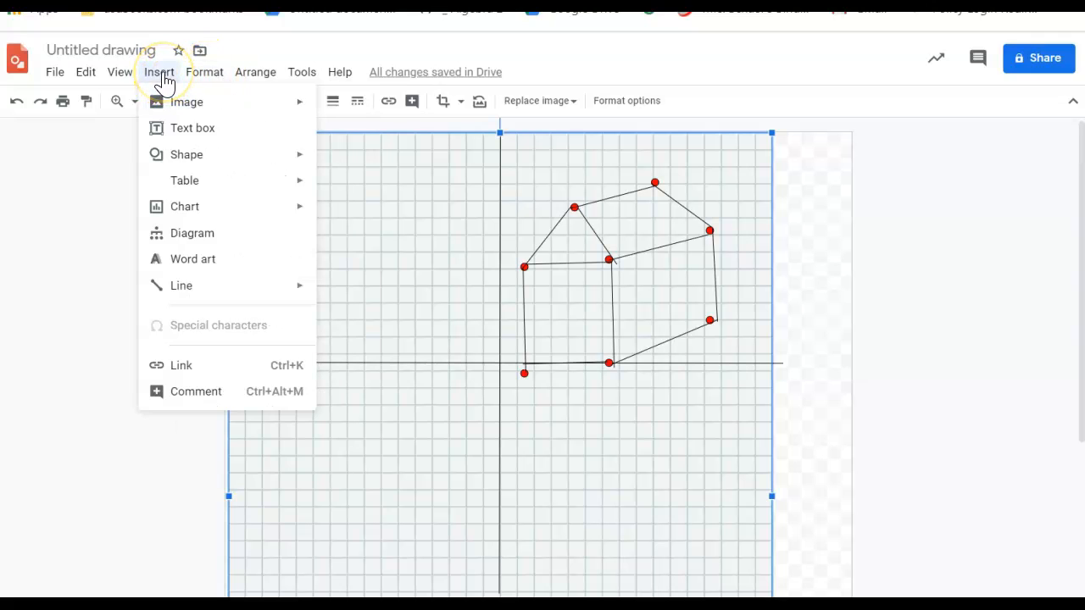
pyautogui.click(196, 260)
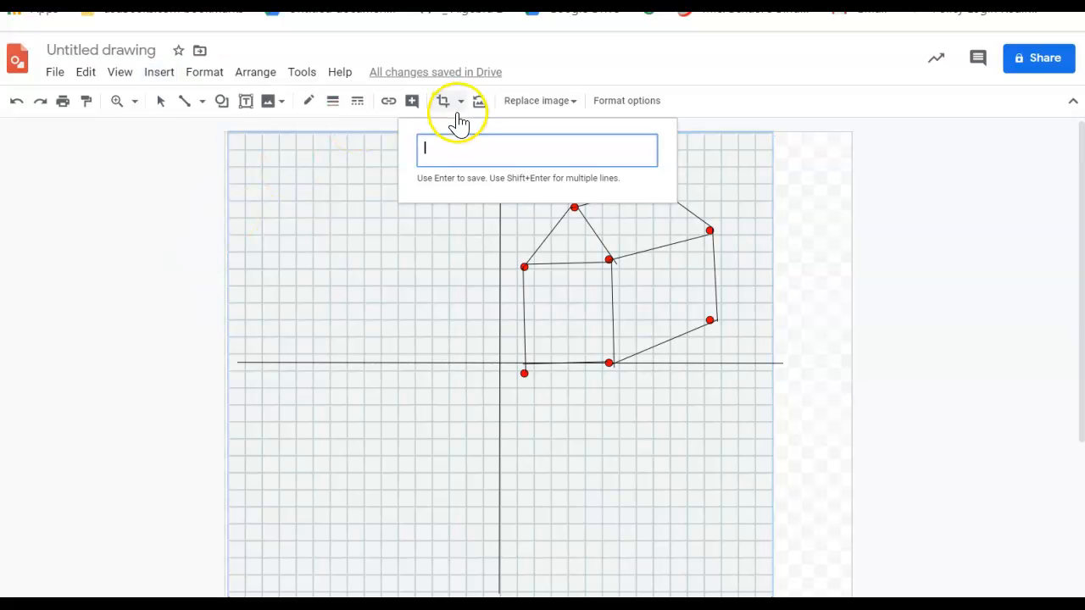
pyautogui.click(365, 189)
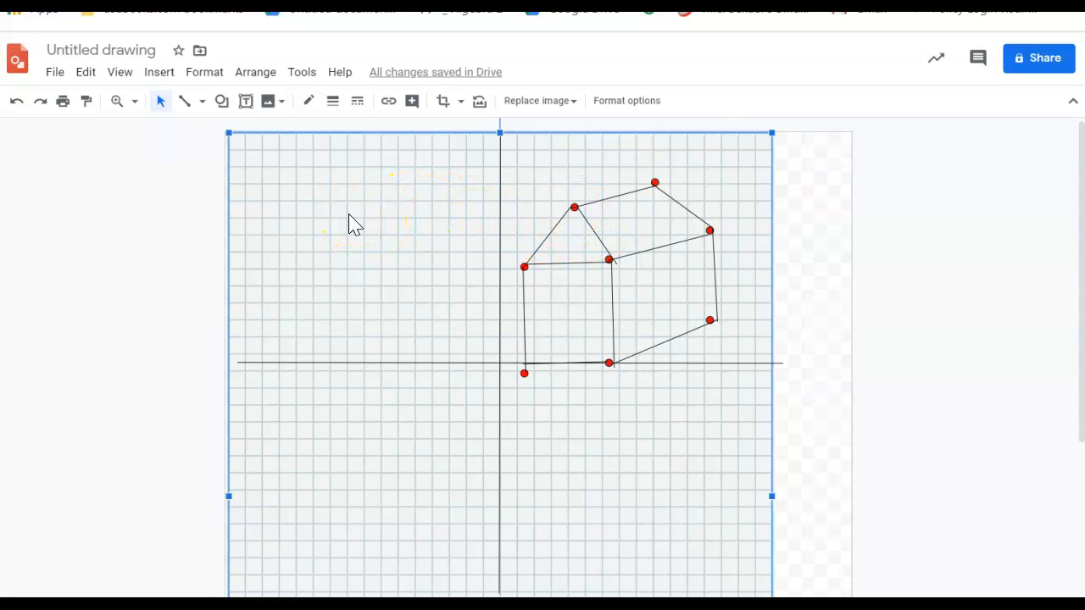
pyautogui.click(572, 206)
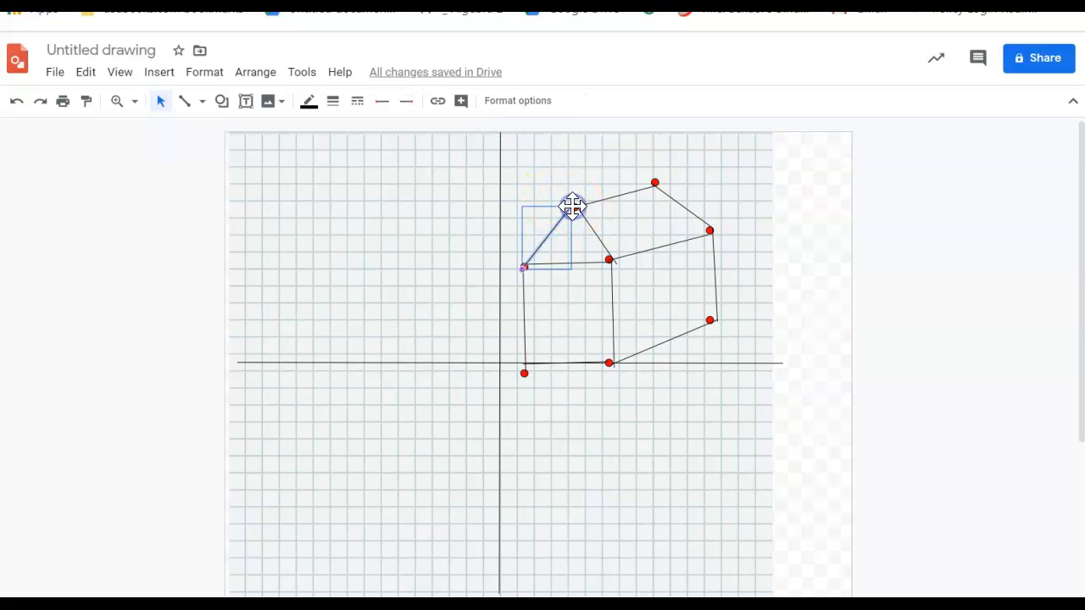
pyautogui.click(576, 208)
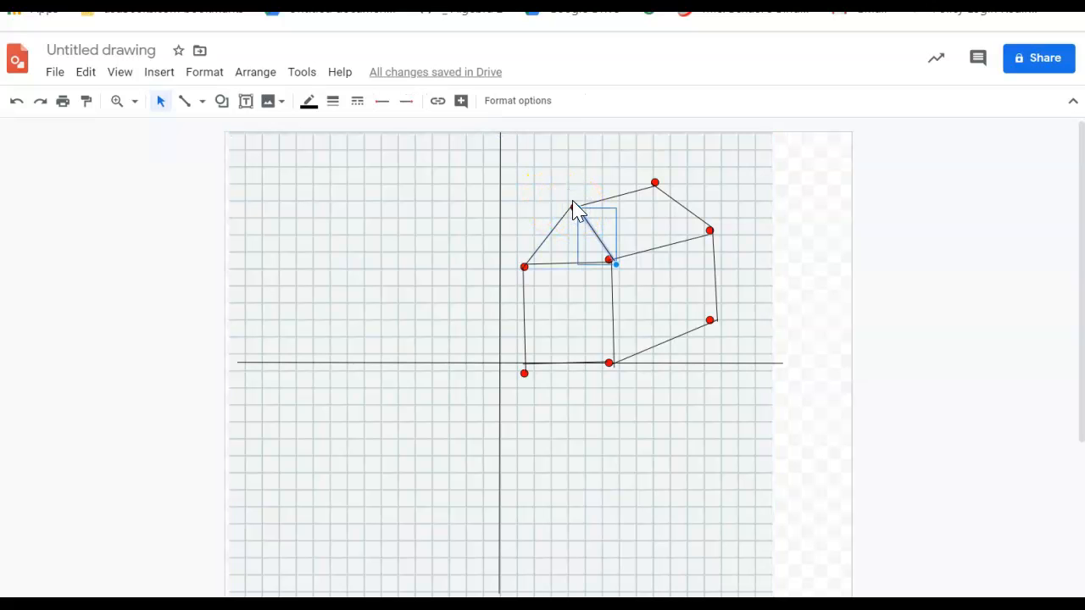
pyautogui.click(574, 205)
pyautogui.click(610, 261)
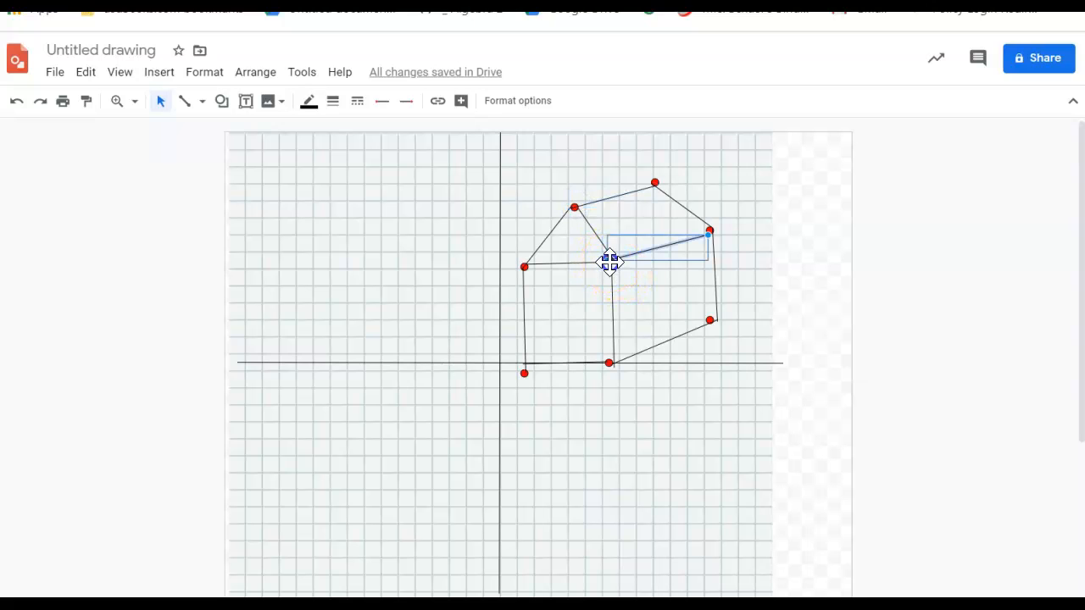
pyautogui.click(523, 375)
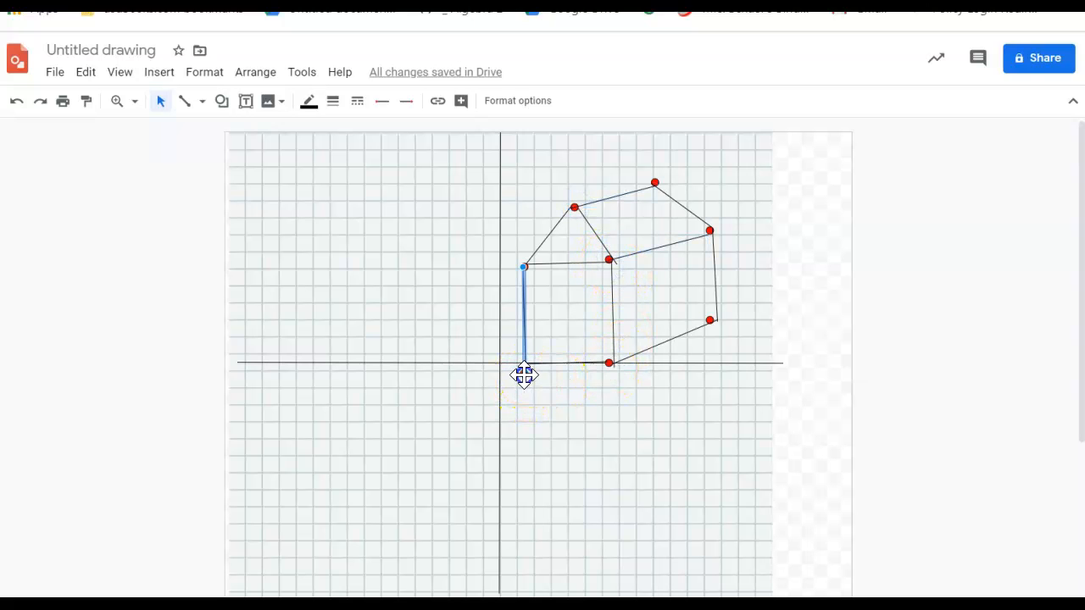
pyautogui.click(443, 220)
# Draw a small circle in the grid's upper-left quadrant and fill it purple
pyautogui.click(221, 100)
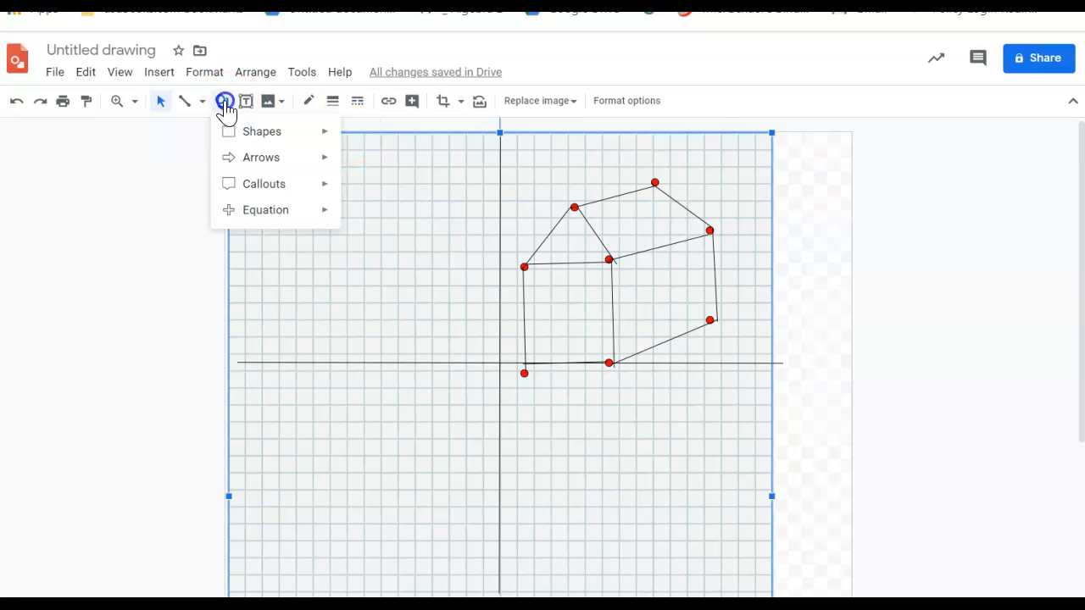
pyautogui.moveTo(296, 144)
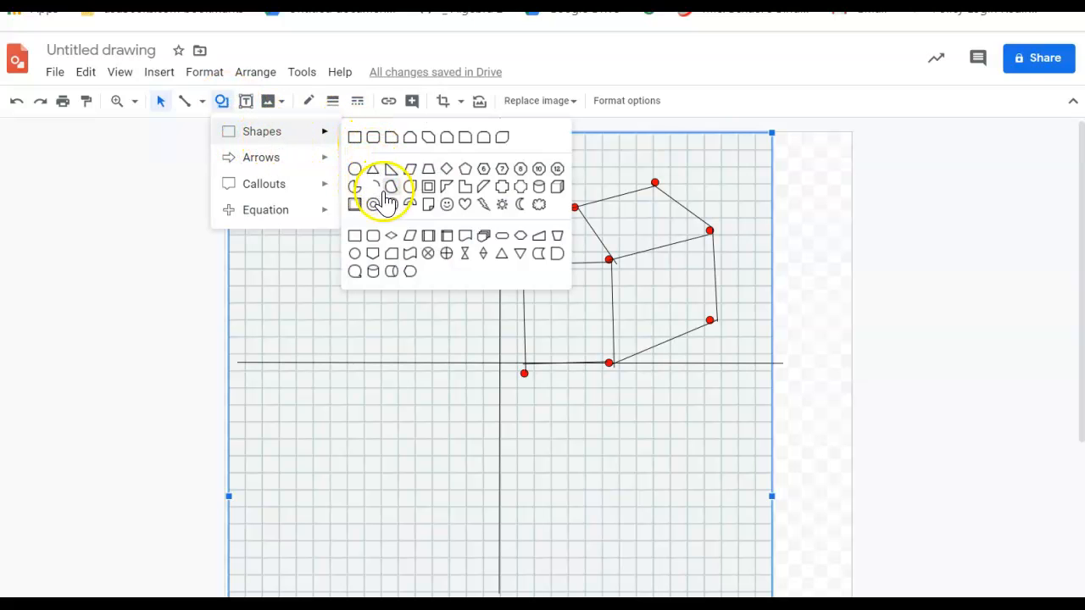
pyautogui.click(356, 255)
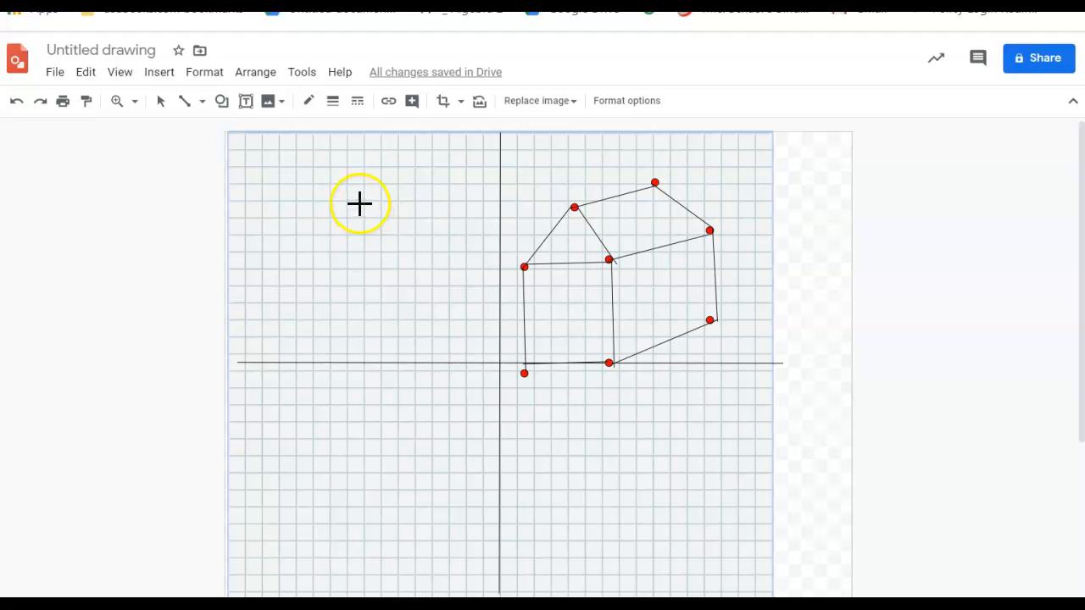
pyautogui.moveTo(366, 201); pyautogui.dragTo(370, 205)
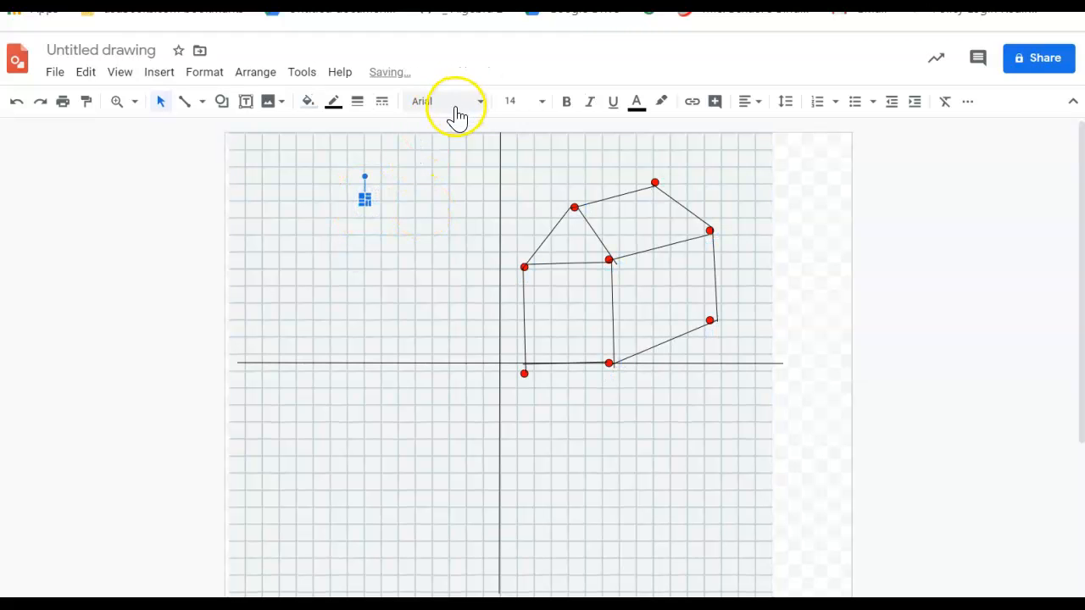
pyautogui.click(308, 102)
pyautogui.click(463, 209)
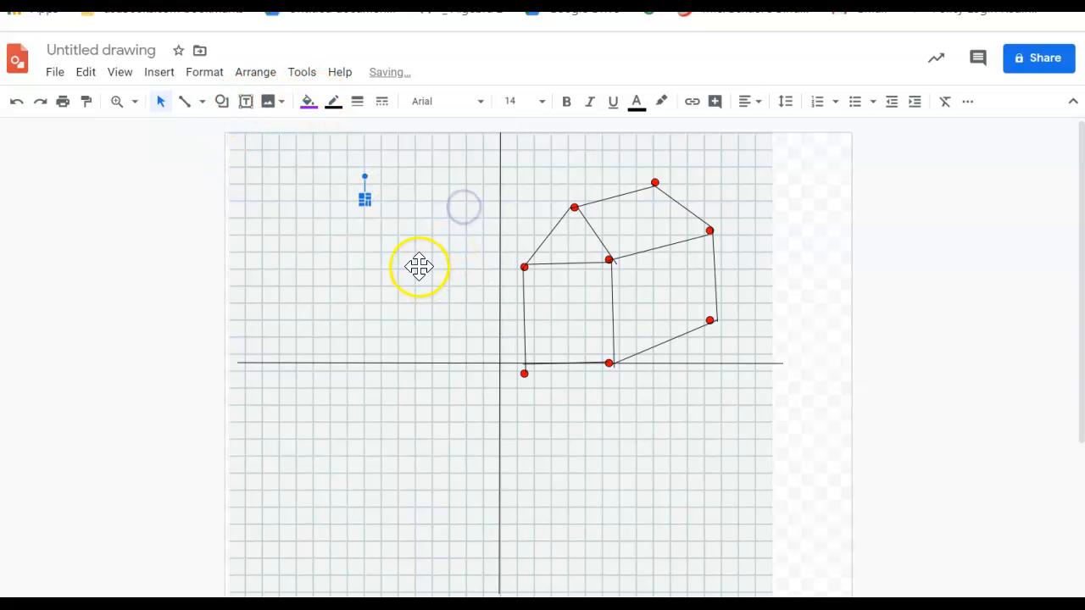
pyautogui.click(339, 215)
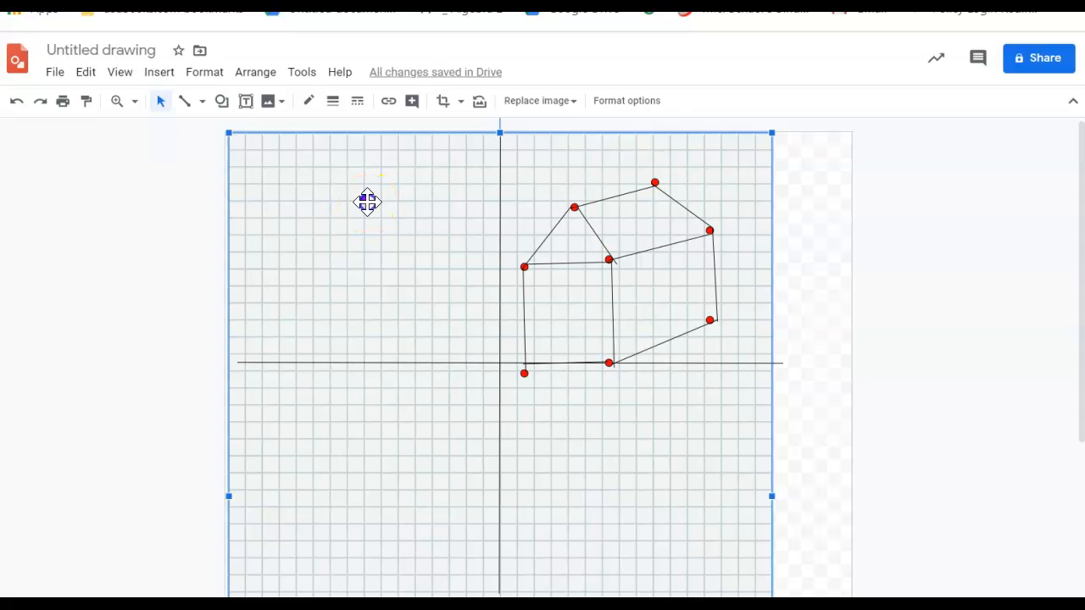
# Paste seven copies of the purple dot and move the original dot to the right of the diagonal row
pyautogui.click(365, 201)
pyautogui.hotkey('ctrl', 'v')
pyautogui.hotkey('ctrl', 'v')
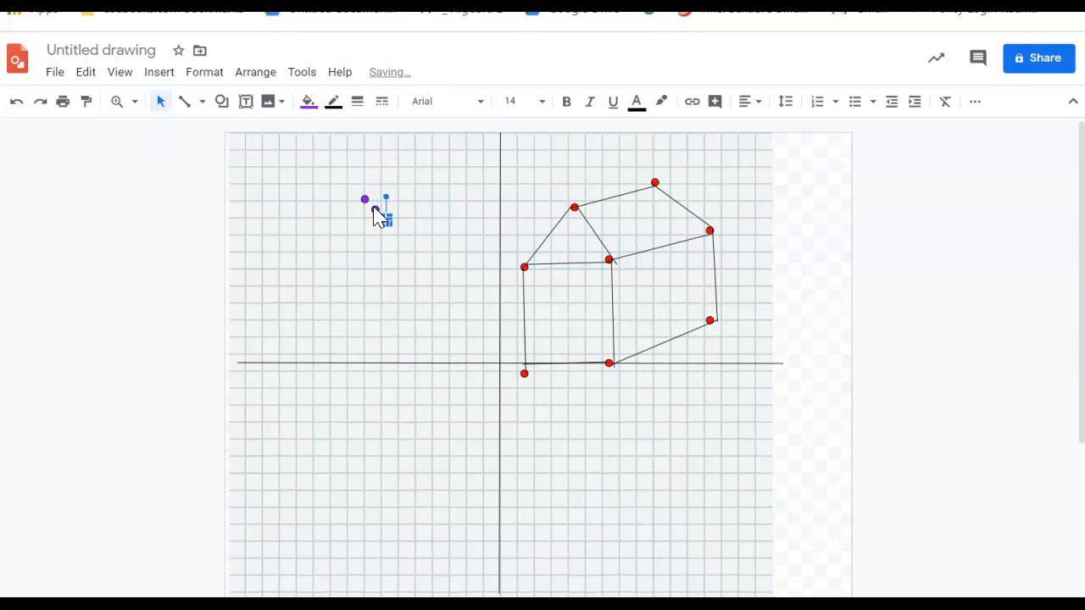
pyautogui.hotkey('ctrl', 'v')
pyautogui.hotkey('ctrl', 'v')
pyautogui.hotkey('ctrl', 'v')
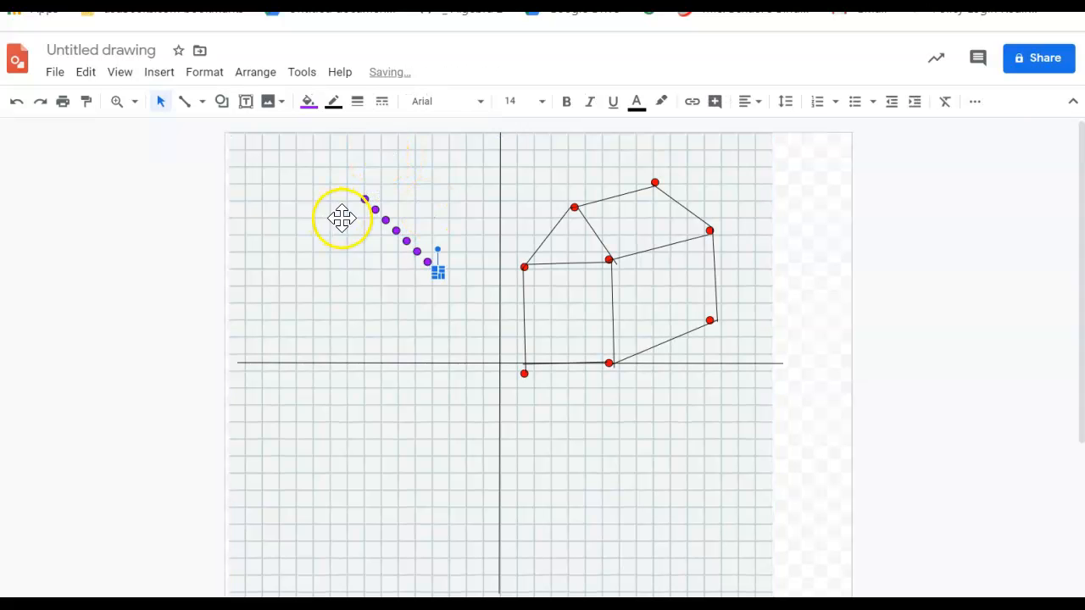
pyautogui.moveTo(363, 195); pyautogui.dragTo(416, 218)
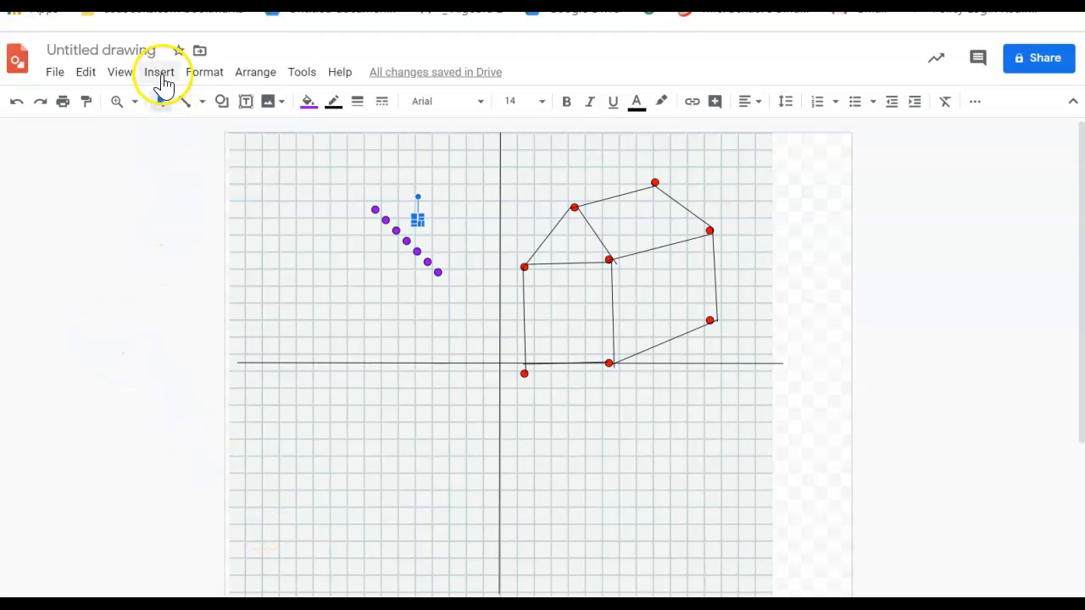
# Search the web for "house" images to insert
pyautogui.click(161, 78)
pyautogui.moveTo(315, 113)
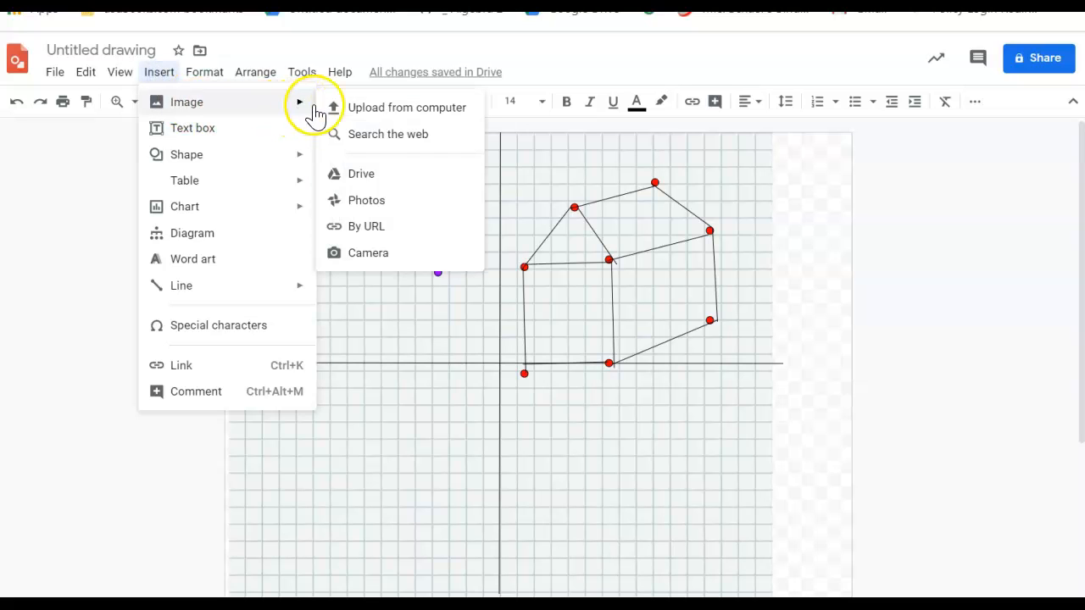
pyautogui.click(412, 136)
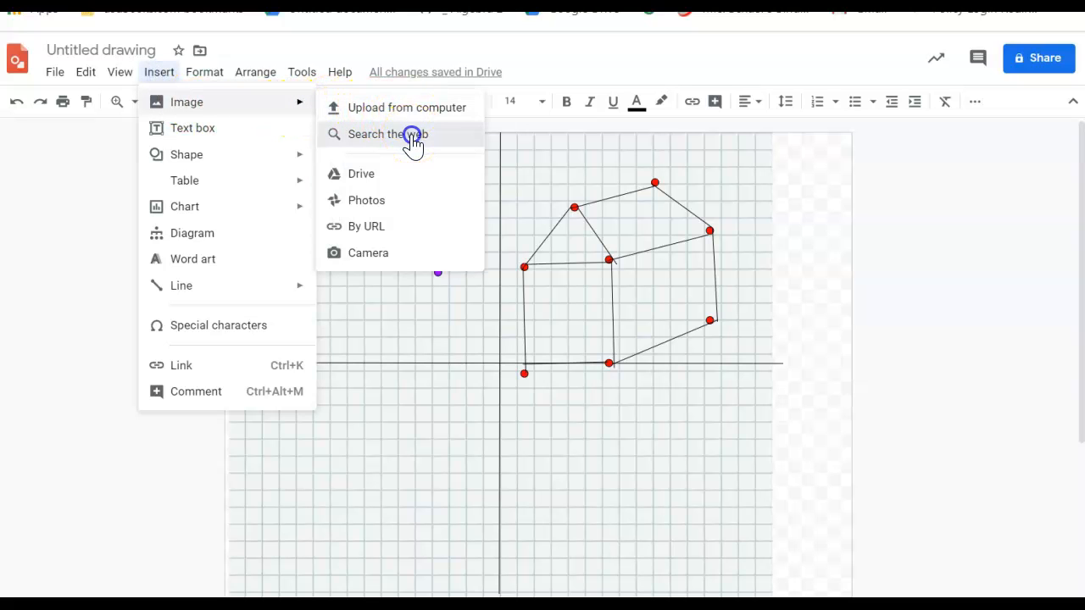
pyautogui.click(961, 106)
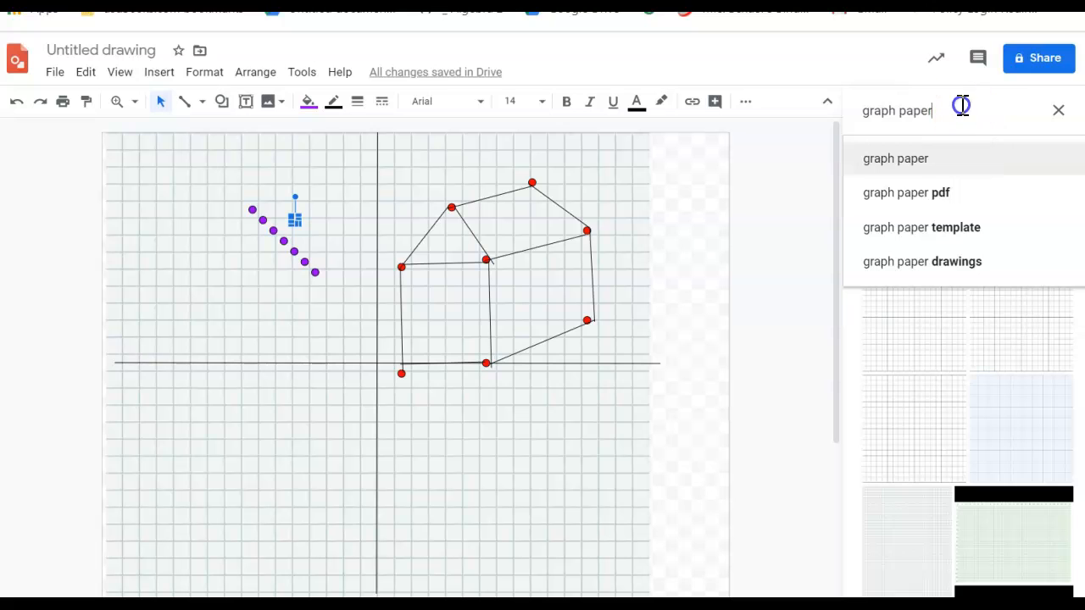
pyautogui.hotkey('ctrl', 'a')
pyautogui.write('house')
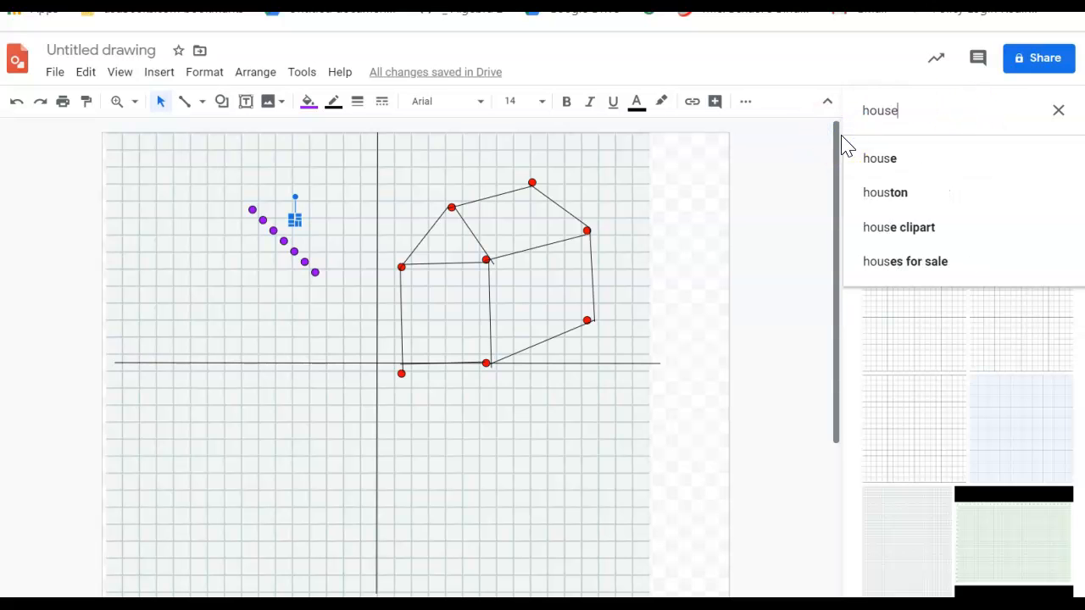
pyautogui.press('Return')
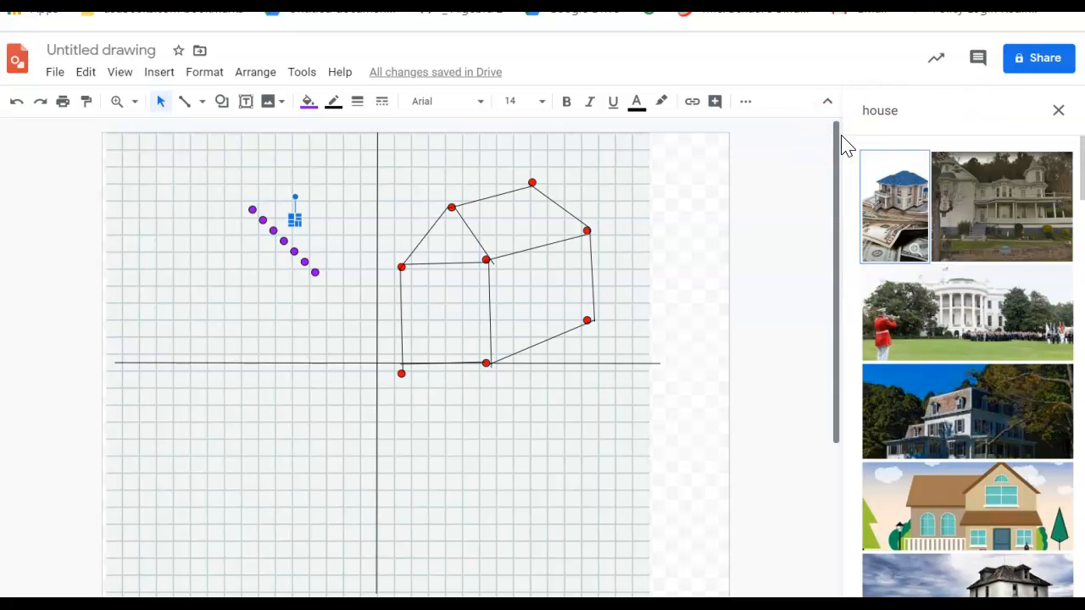
# Select the brick house photo in the image results and paste another purple dot at the lower end of the diagonal row
pyautogui.moveTo(1080, 172); pyautogui.dragTo(1081, 276)
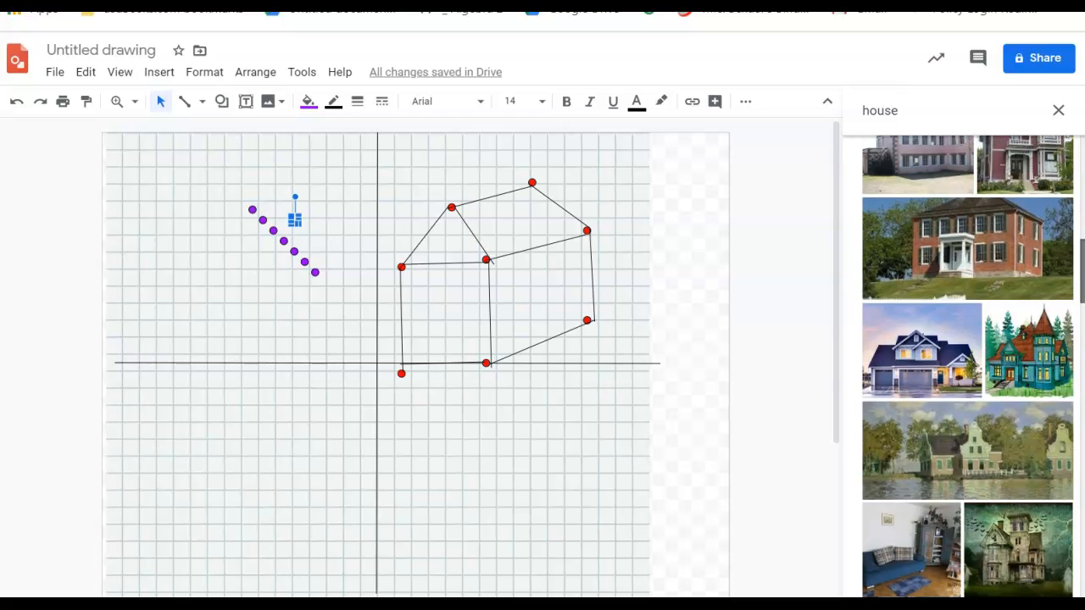
pyautogui.click(1016, 254)
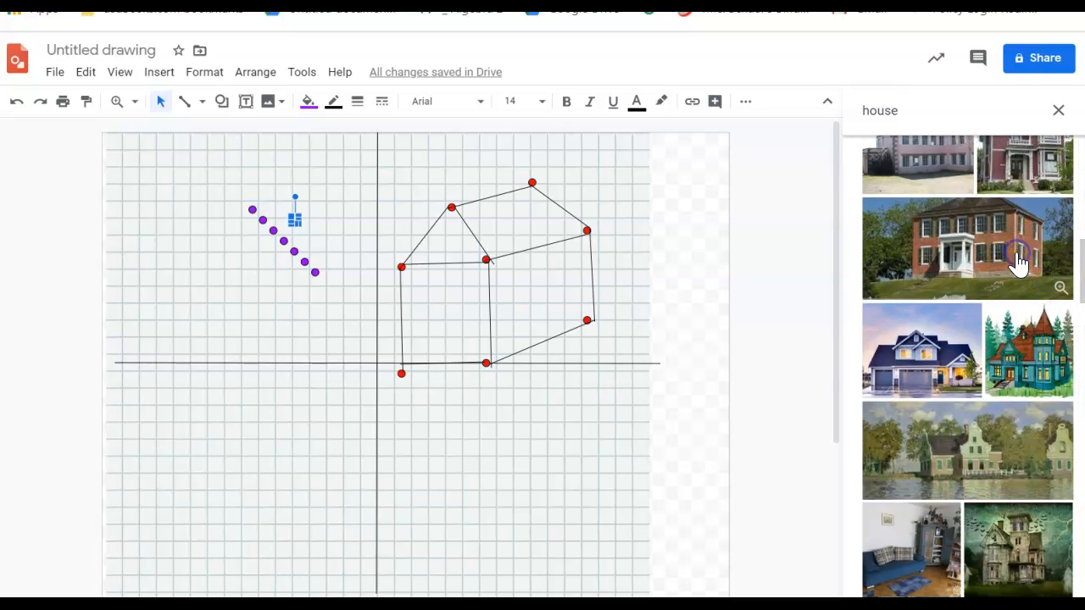
pyautogui.click(480, 415)
pyautogui.hotkey('ctrl', 'v')
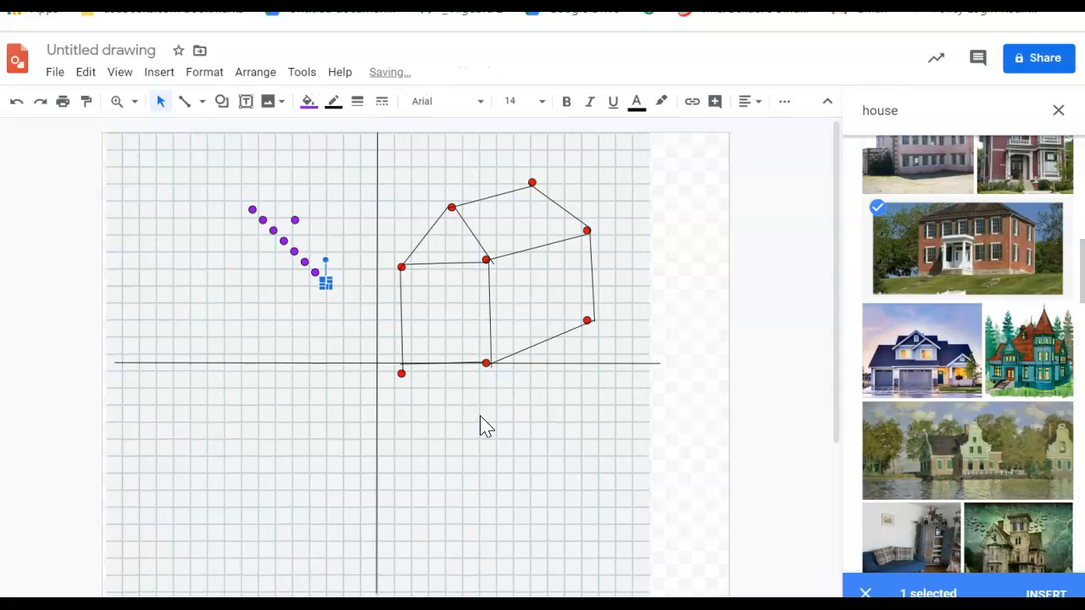
# Insert the photo of the blue-roofed house with lit windows and delete it from the drawing
pyautogui.click(908, 346)
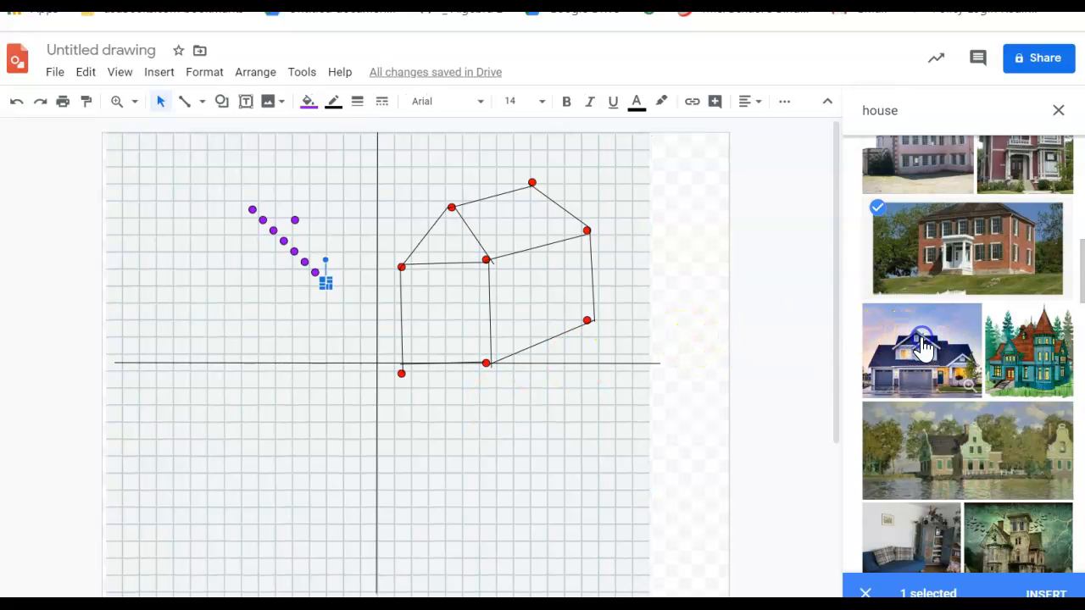
pyautogui.click(1045, 592)
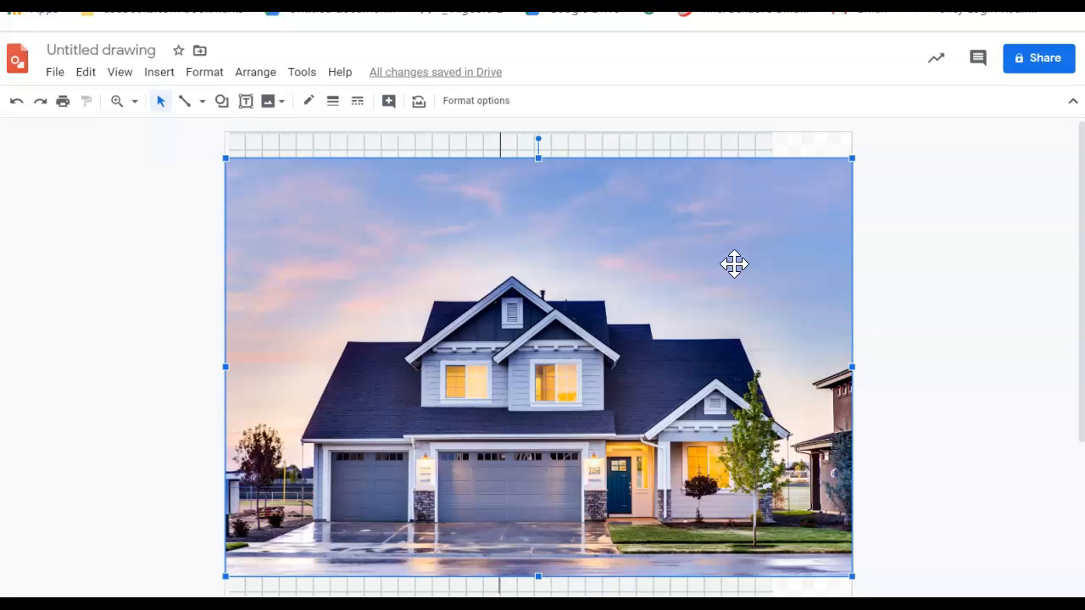
pyautogui.press('Delete')
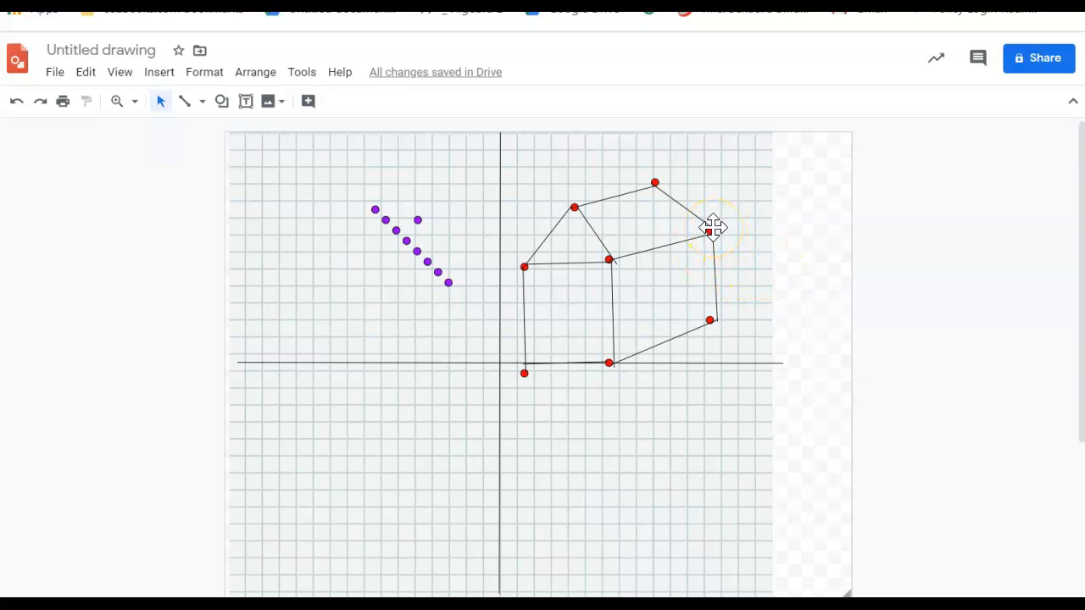
# Shift the house's back roof line slightly left so its lower end meets the red dot at the back corner
pyautogui.moveTo(713, 227); pyautogui.dragTo(711, 230)
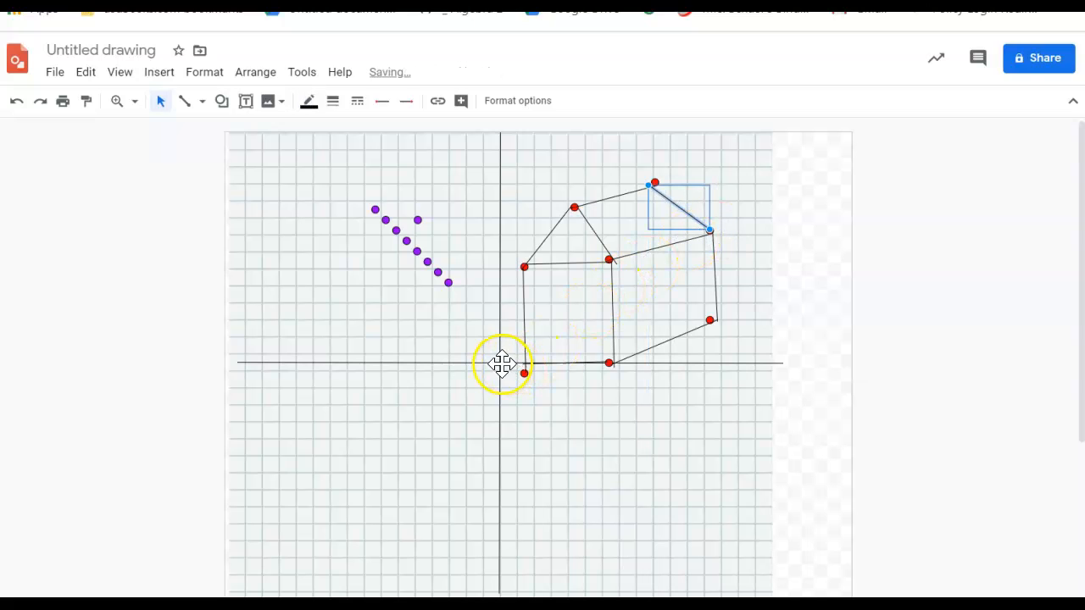